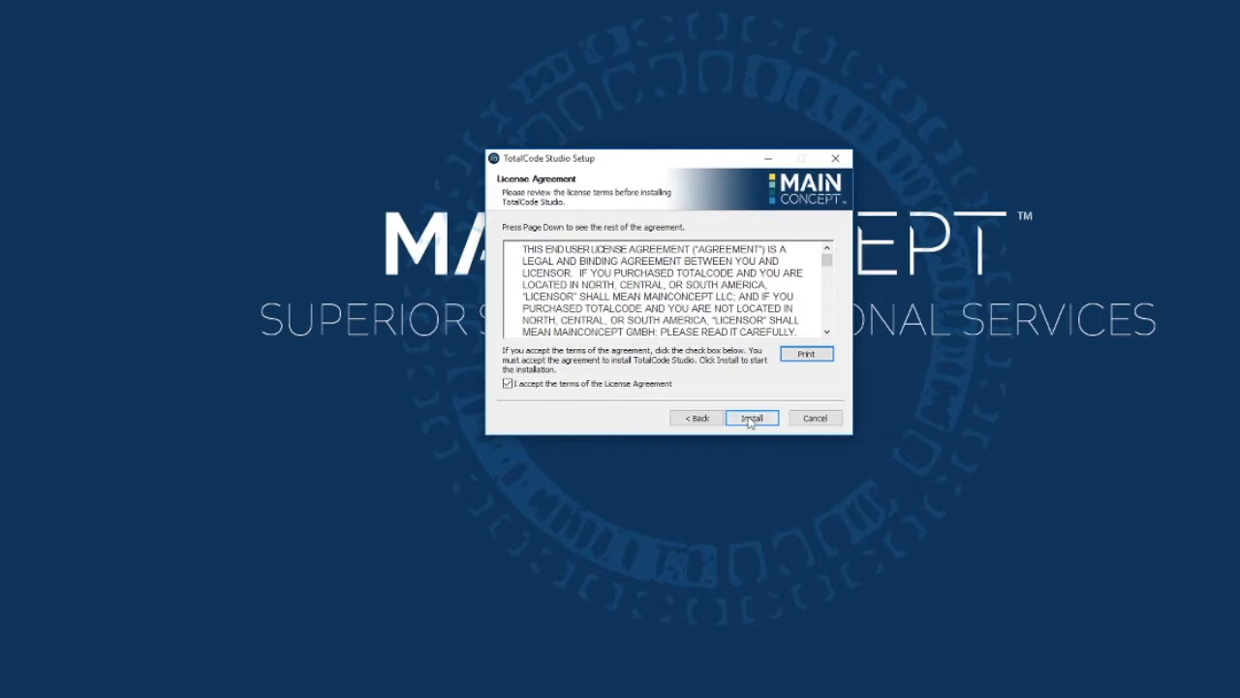
Step: Install TotalCode Studio and finish the setup with the option to reboot manually later
left_click(749, 418)
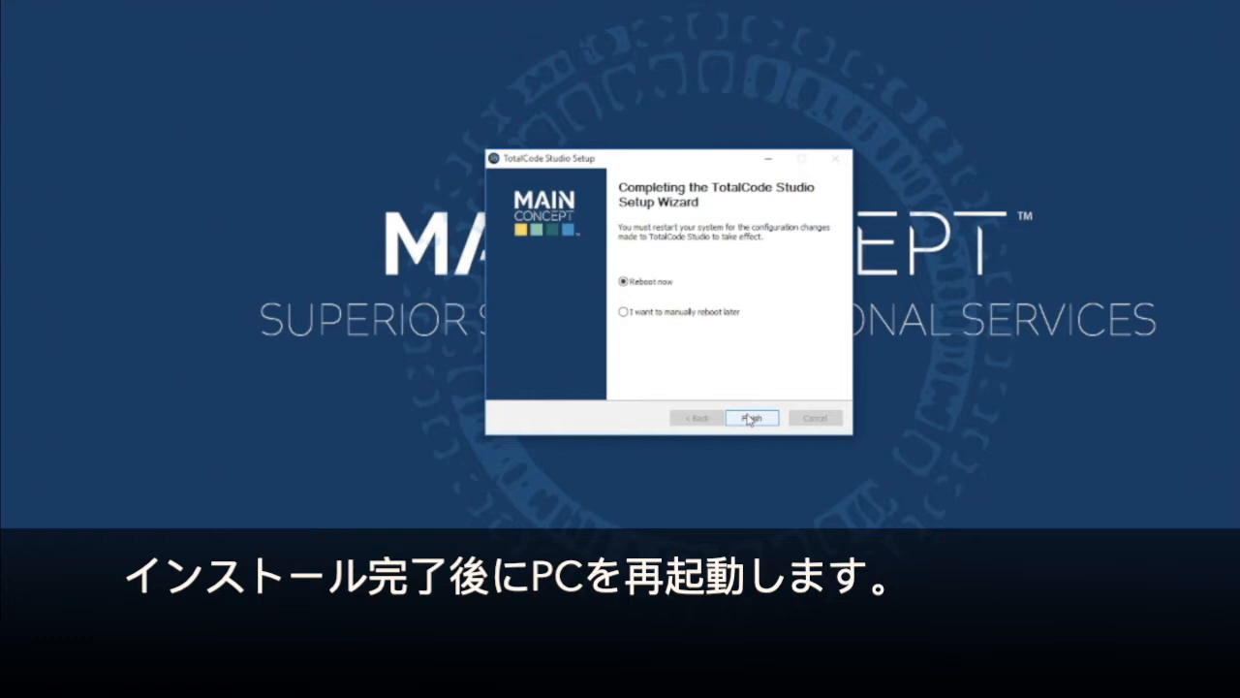
left_click(624, 314)
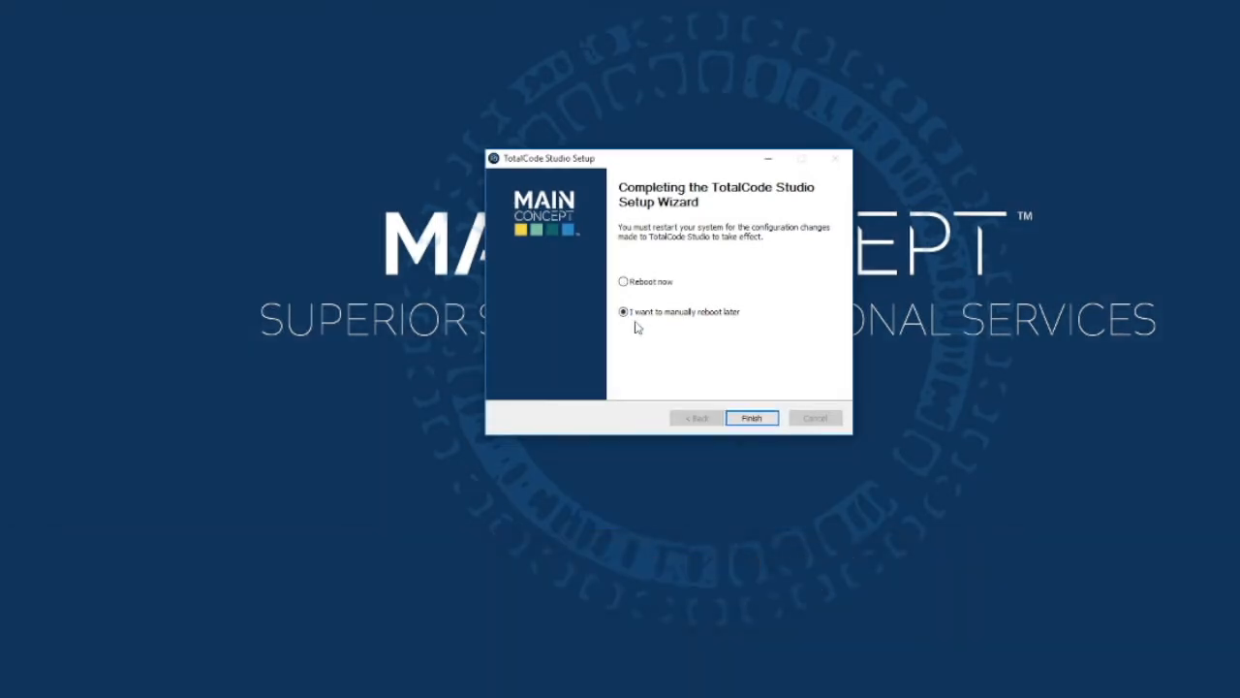
left_click(752, 418)
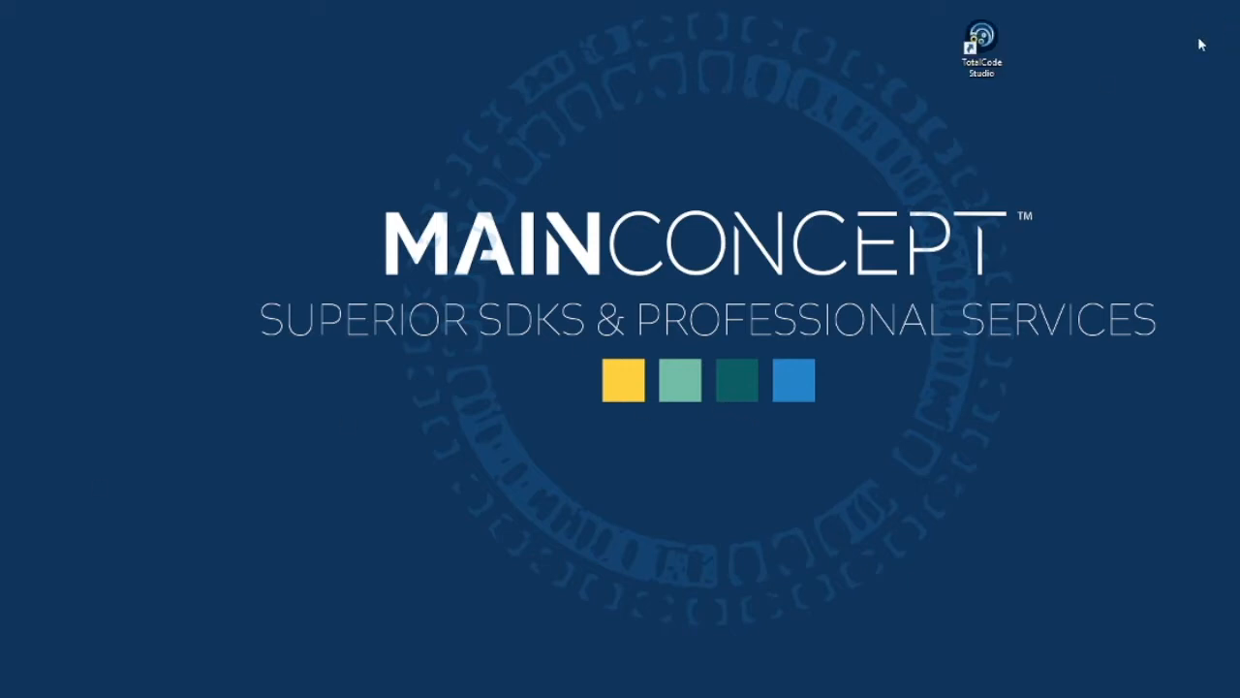
Step: Launch TotalCode Studio, add JUVENTUS FROSINONE 15-02-2018 HGL SHORT .mp4 from the Sample Videos folder as input, and preview it at about 21 seconds
double_click(988, 39)
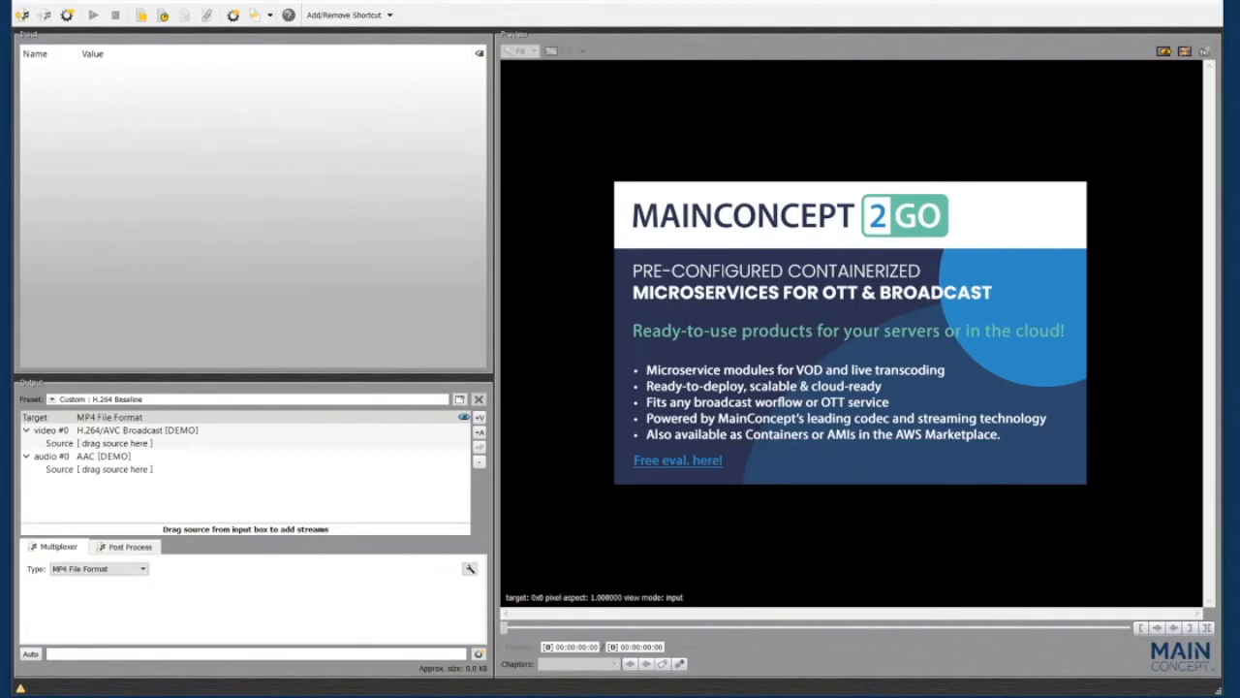
key("alt+Tab")
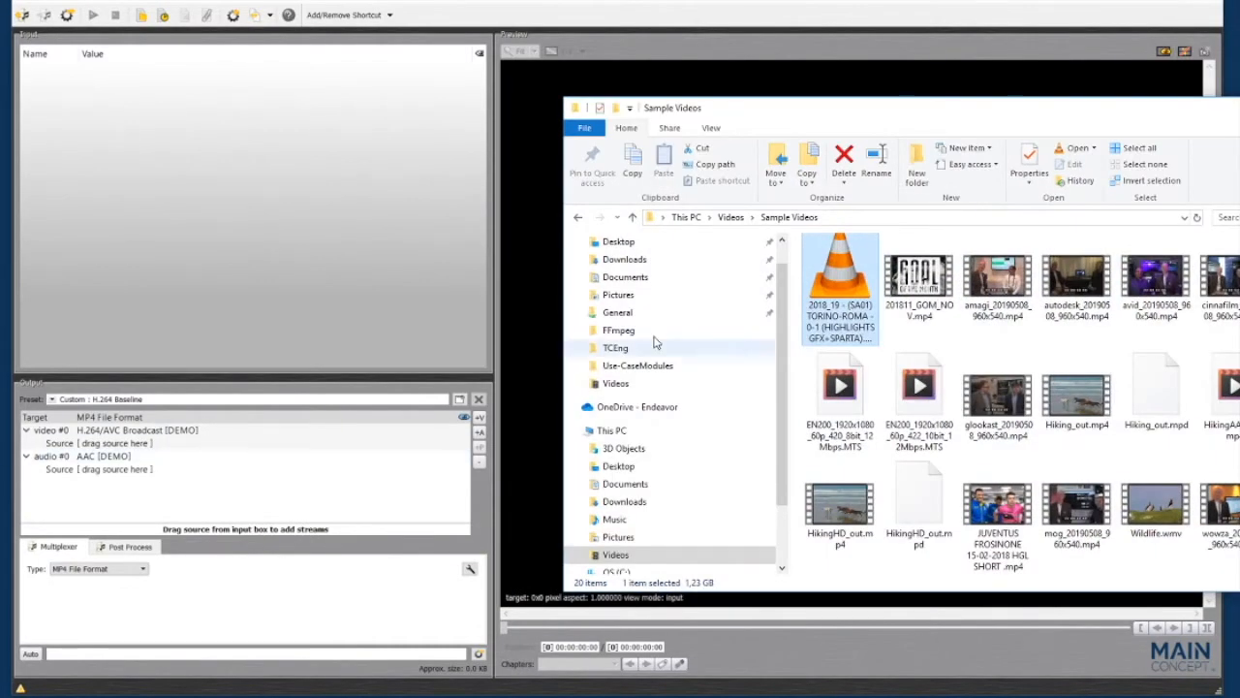
left_click(1001, 518)
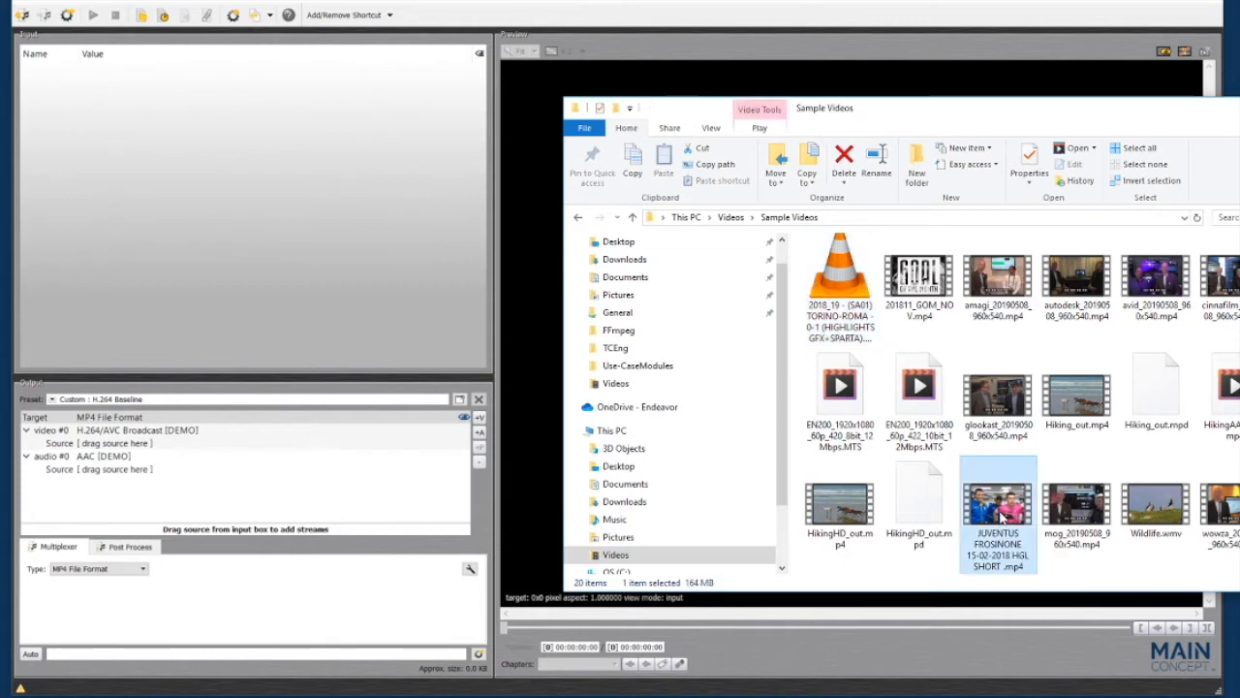
left_click_drag(1001, 519, 147, 215)
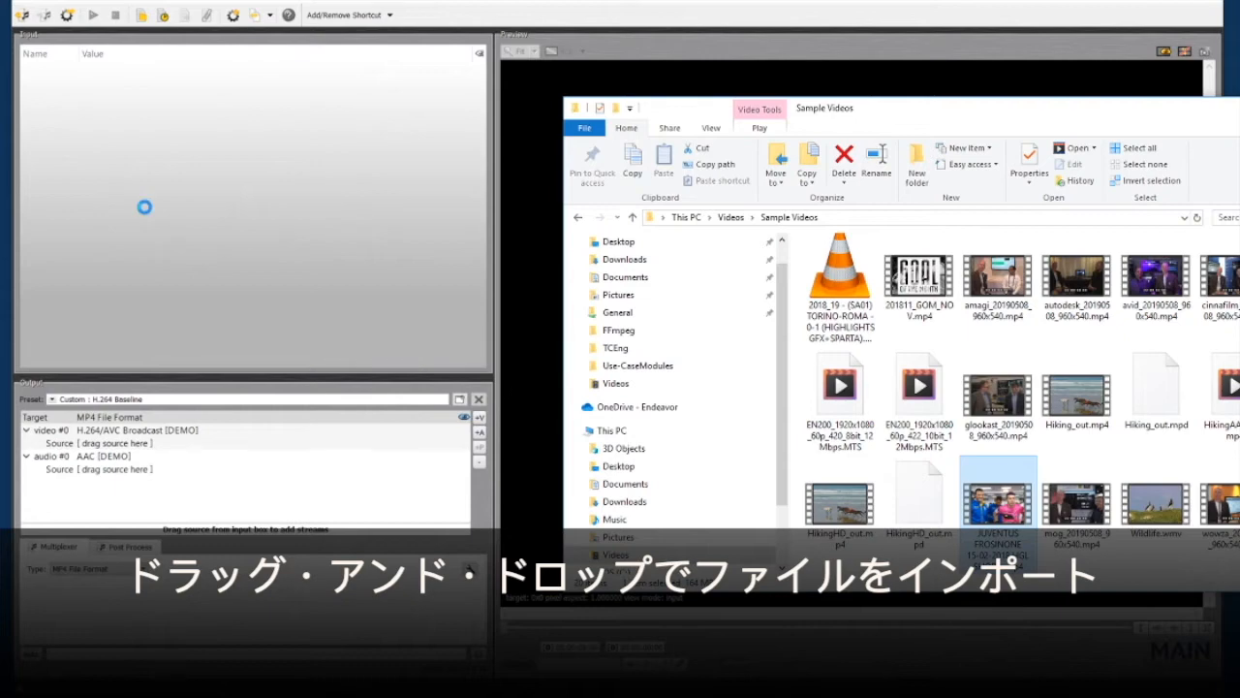
left_click(713, 7)
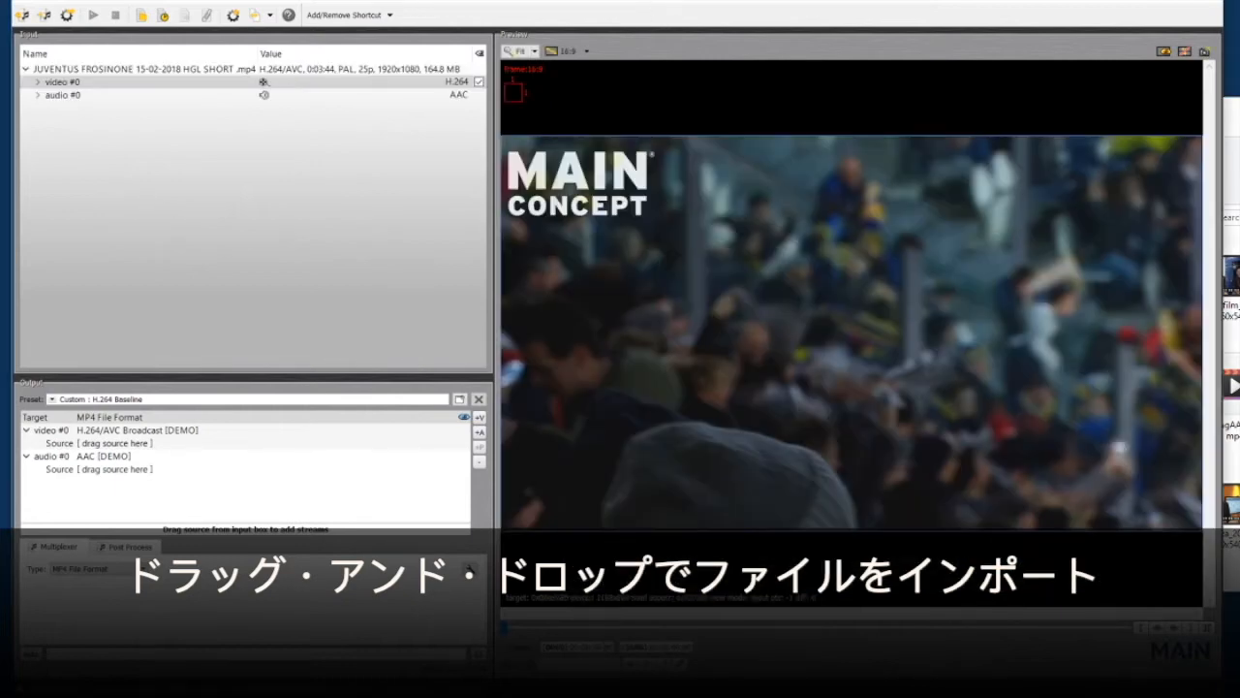
left_click_drag(504, 628, 563, 627)
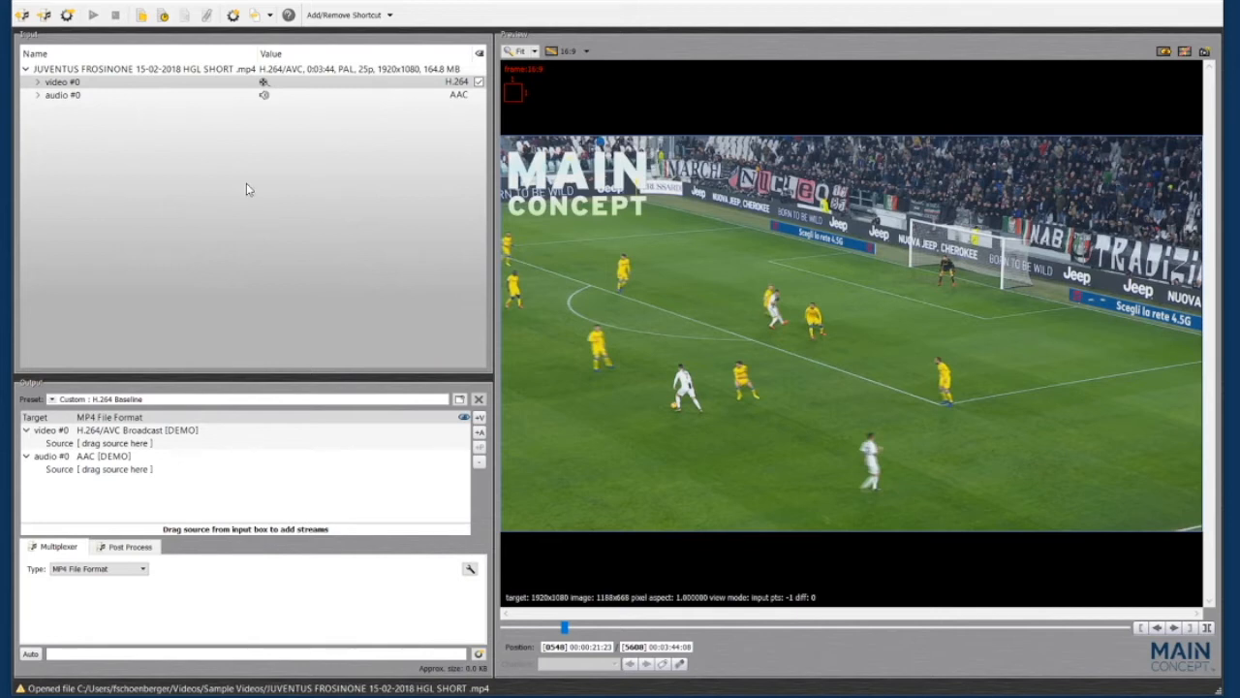
Step: Open 2018_19 - (SA01) TORINO-ROMA - 0-1 (HIGHLIGHTS GFX+SPARTA).mxf from Videos > Sample Videos as a second input
right_click(185, 172)
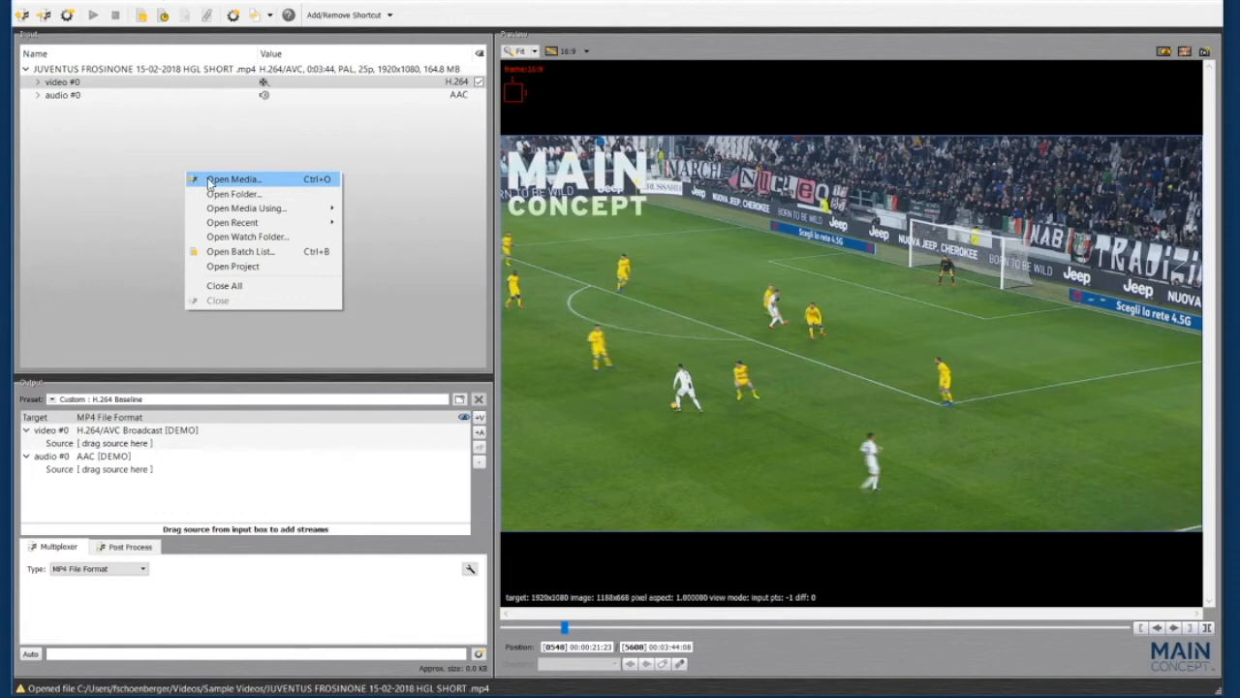
left_click(208, 180)
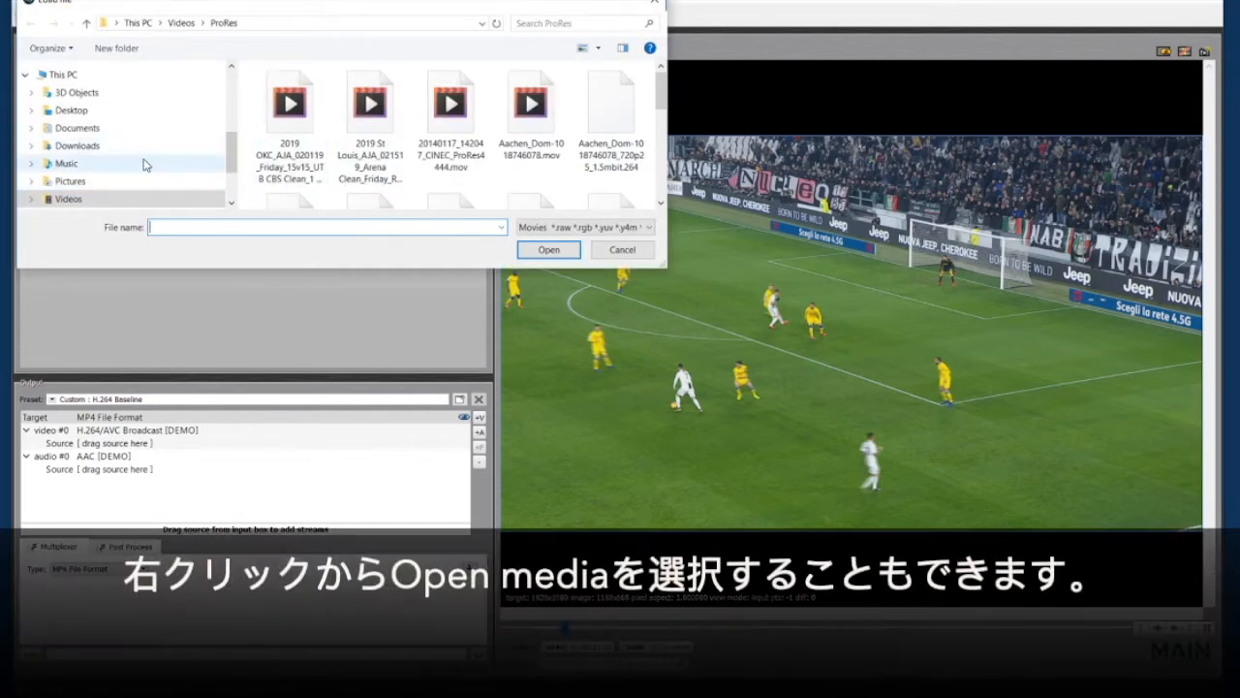
left_click(87, 175)
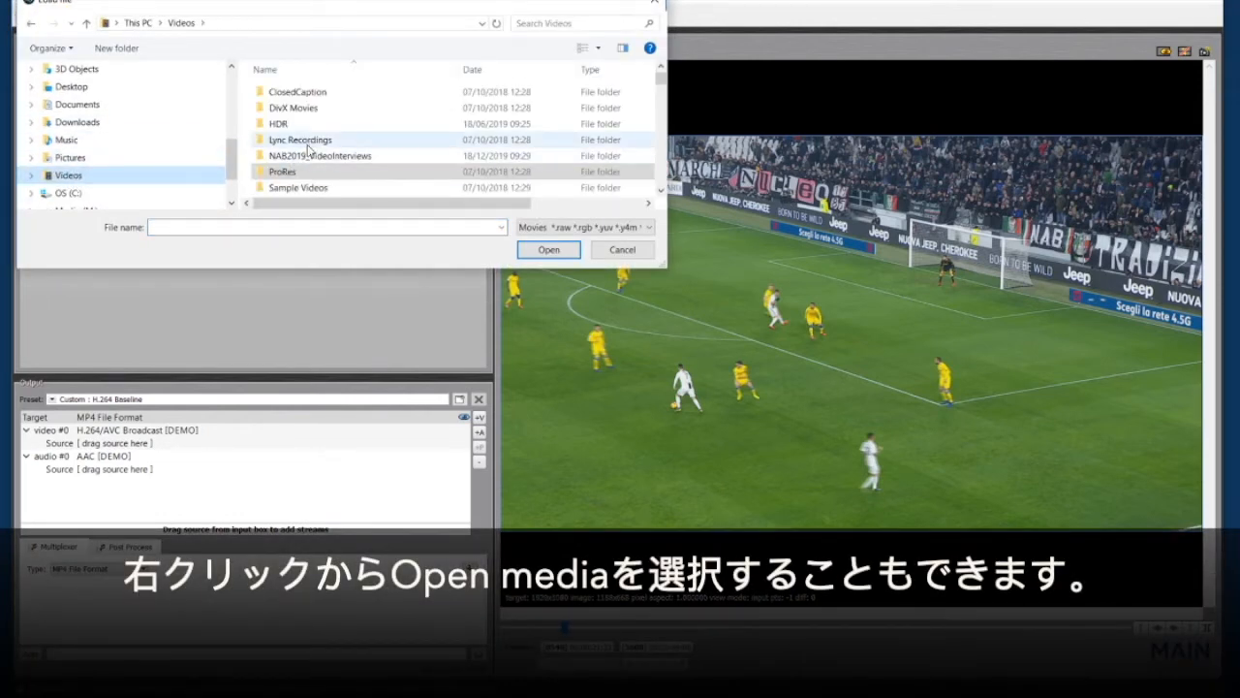
scroll(302, 131, "down", 2)
scroll(302, 131, "up", 2)
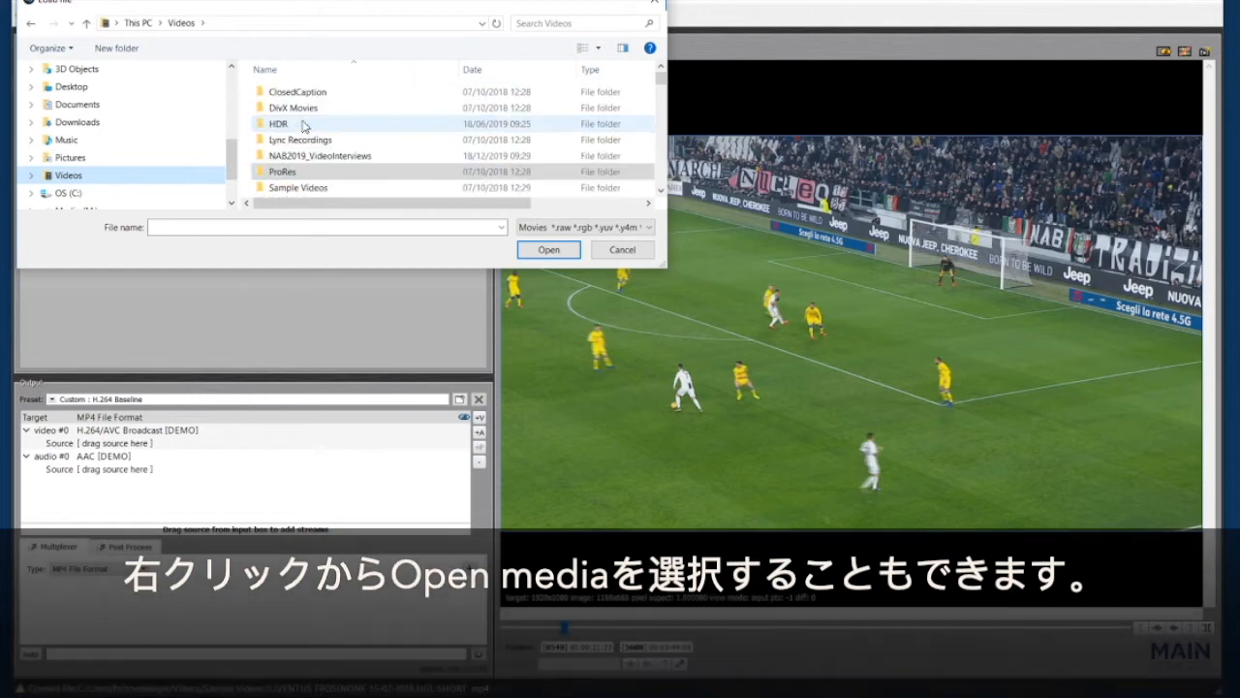
scroll(301, 145, "down", 1)
double_click(301, 142)
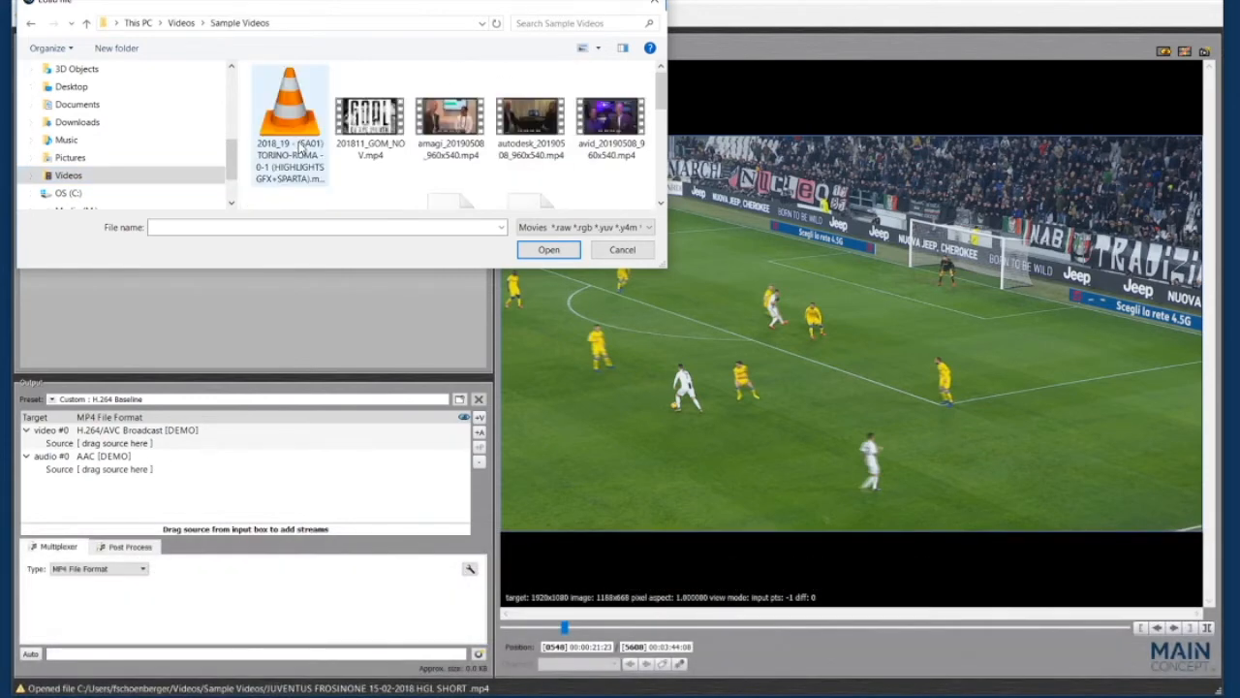
left_click(289, 131)
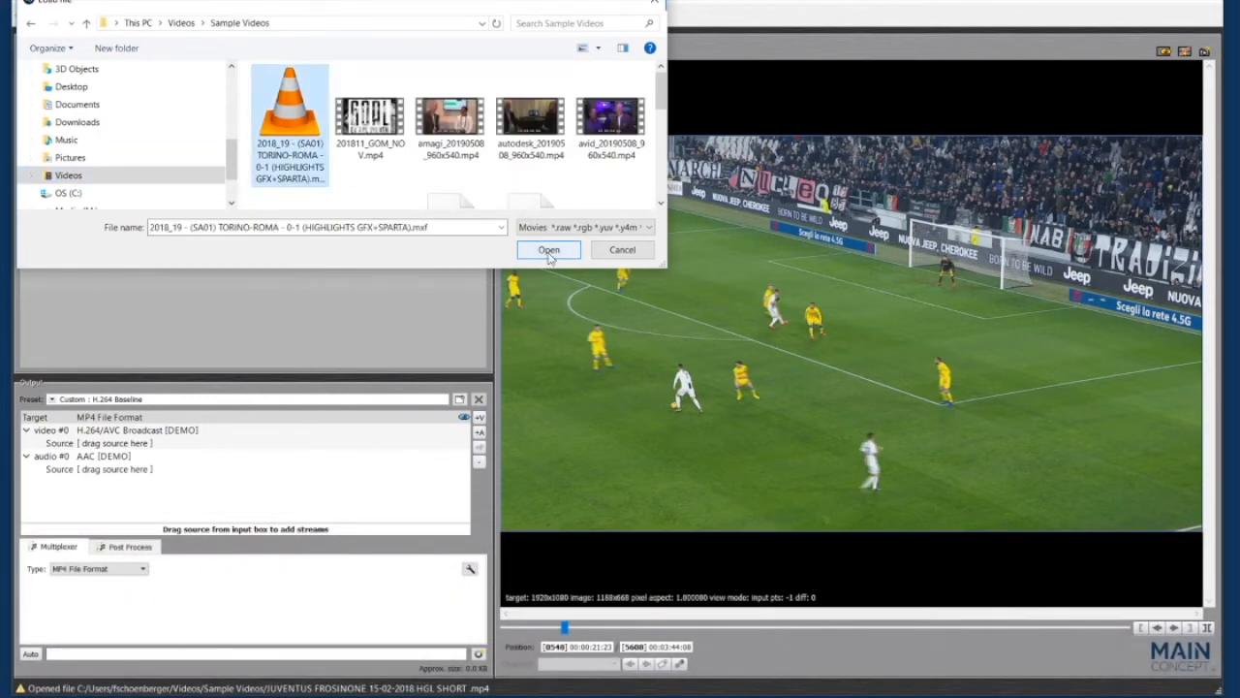
left_click(549, 251)
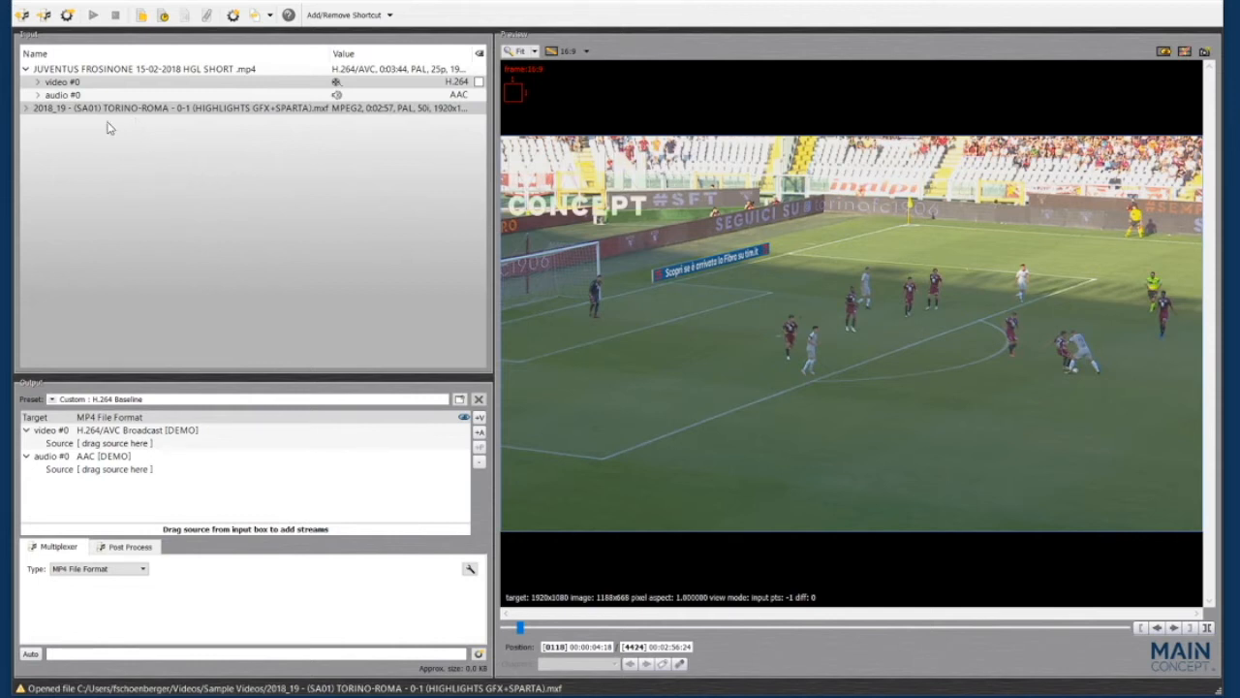
Step: Examine the video and audio stream properties of the JUVENTUS FROSINONE input, including codec, colorimetry, resolution, bitrate and sample rate
left_click(37, 82)
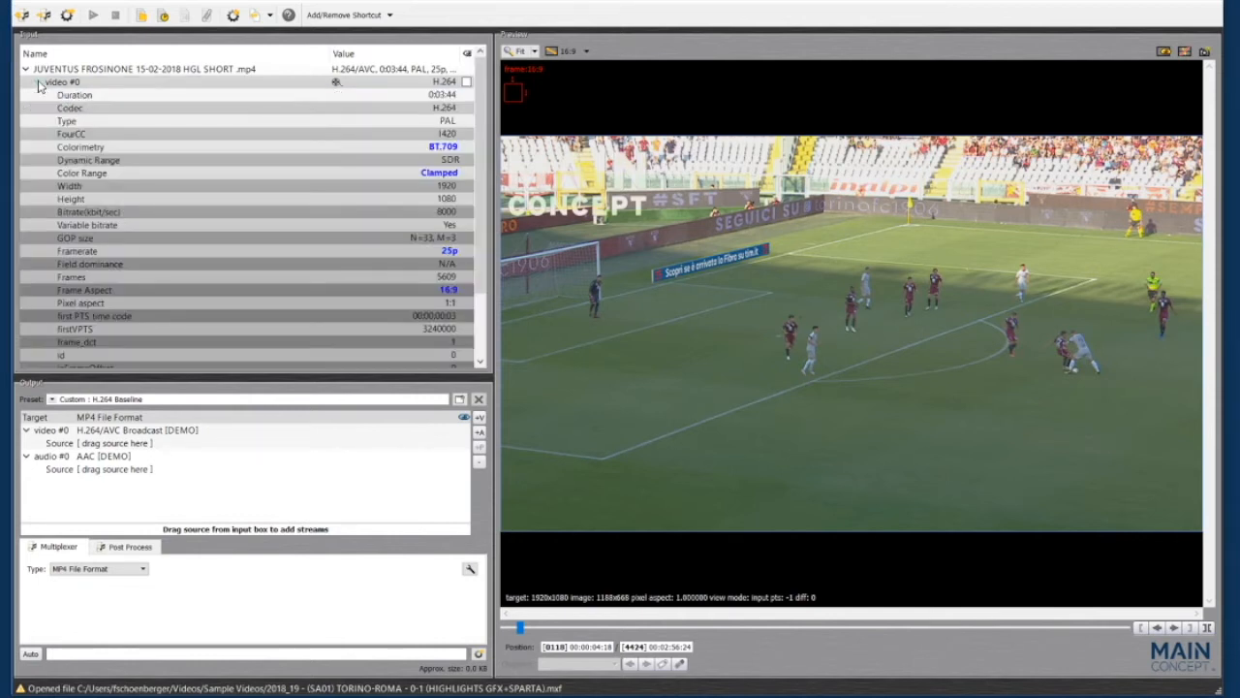
left_click(101, 108)
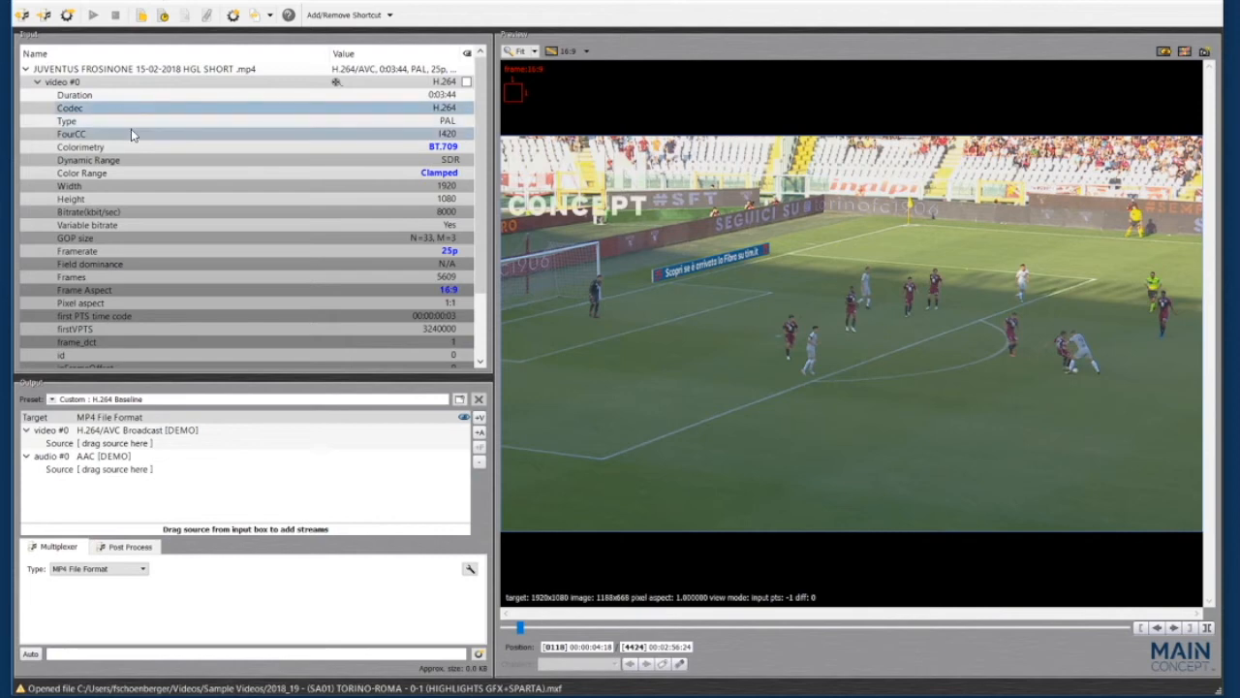
left_click(129, 146)
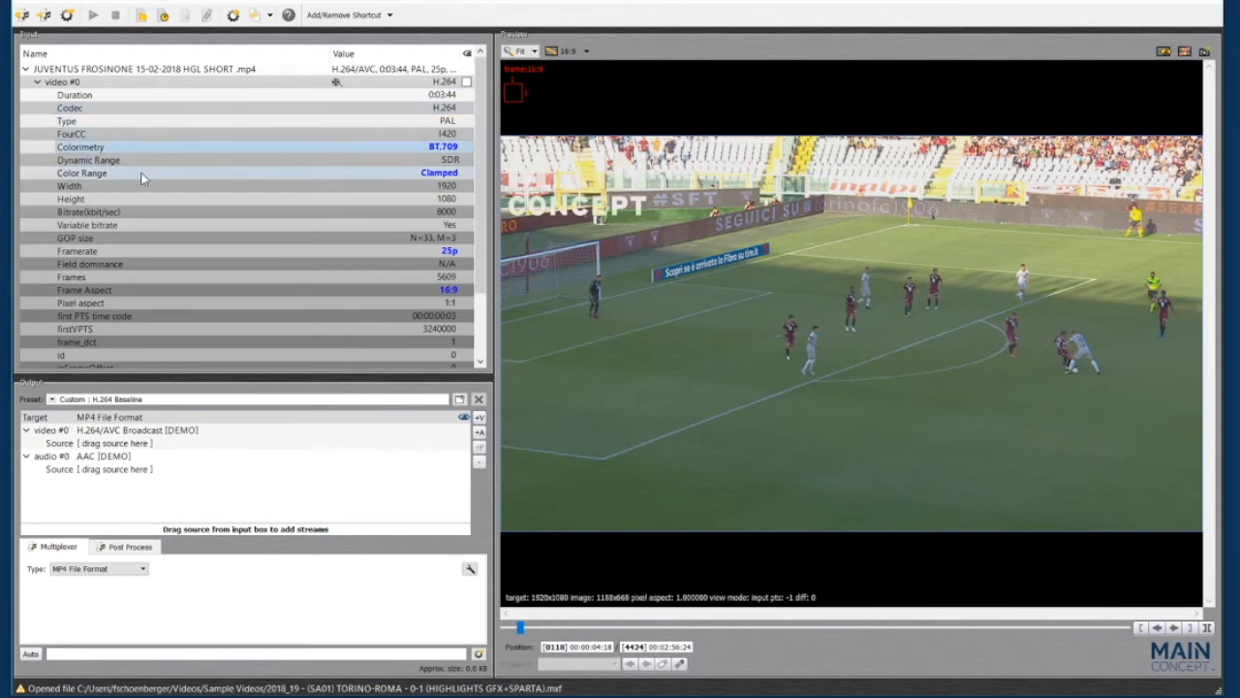
left_click(145, 197)
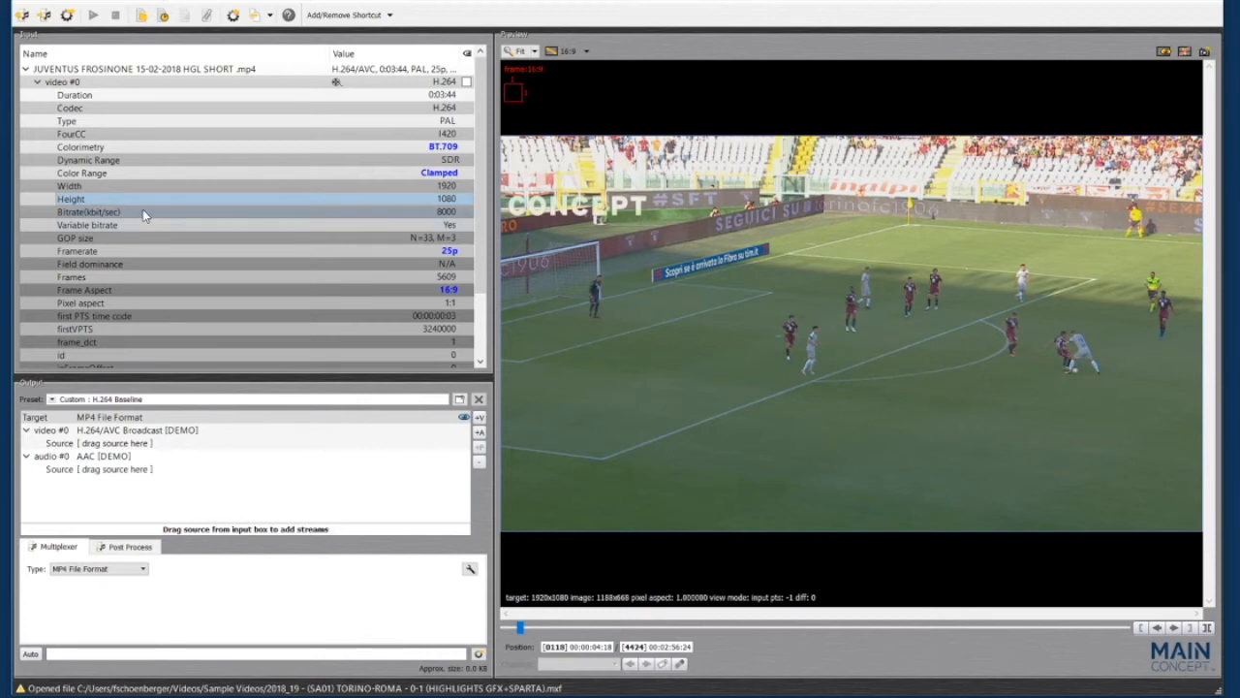
left_click(143, 213)
scroll(121, 228, "down", 2)
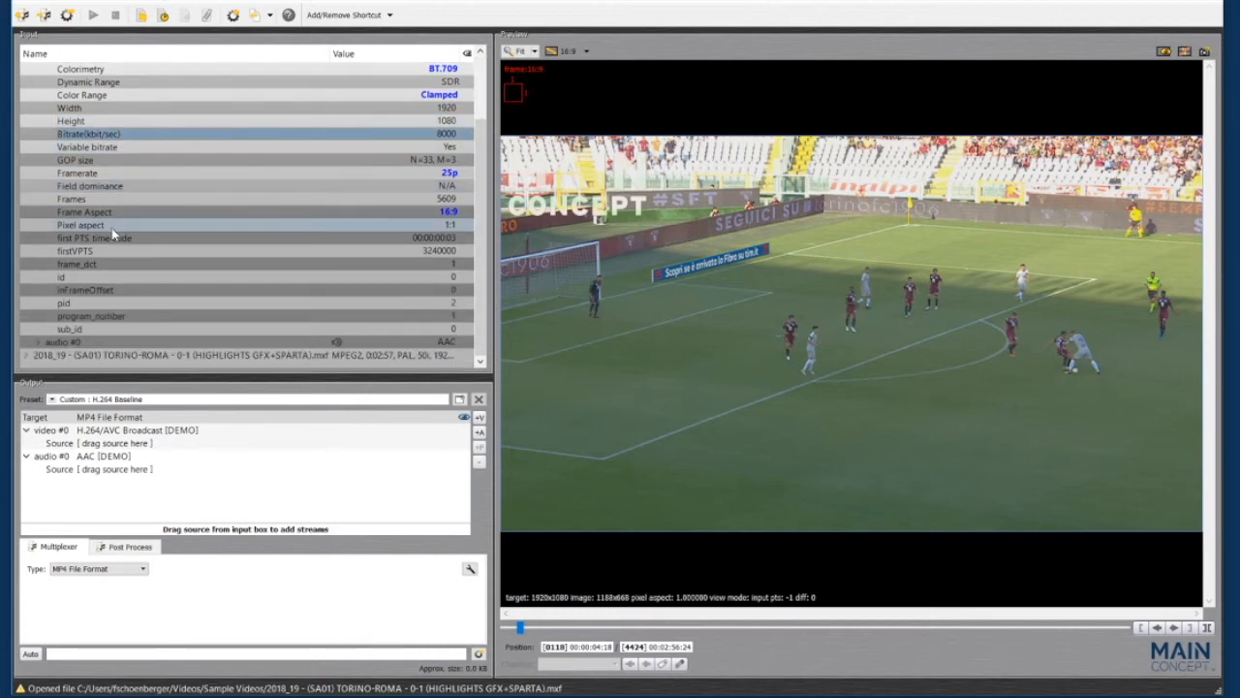
left_click(38, 343)
scroll(182, 344, "down", 1)
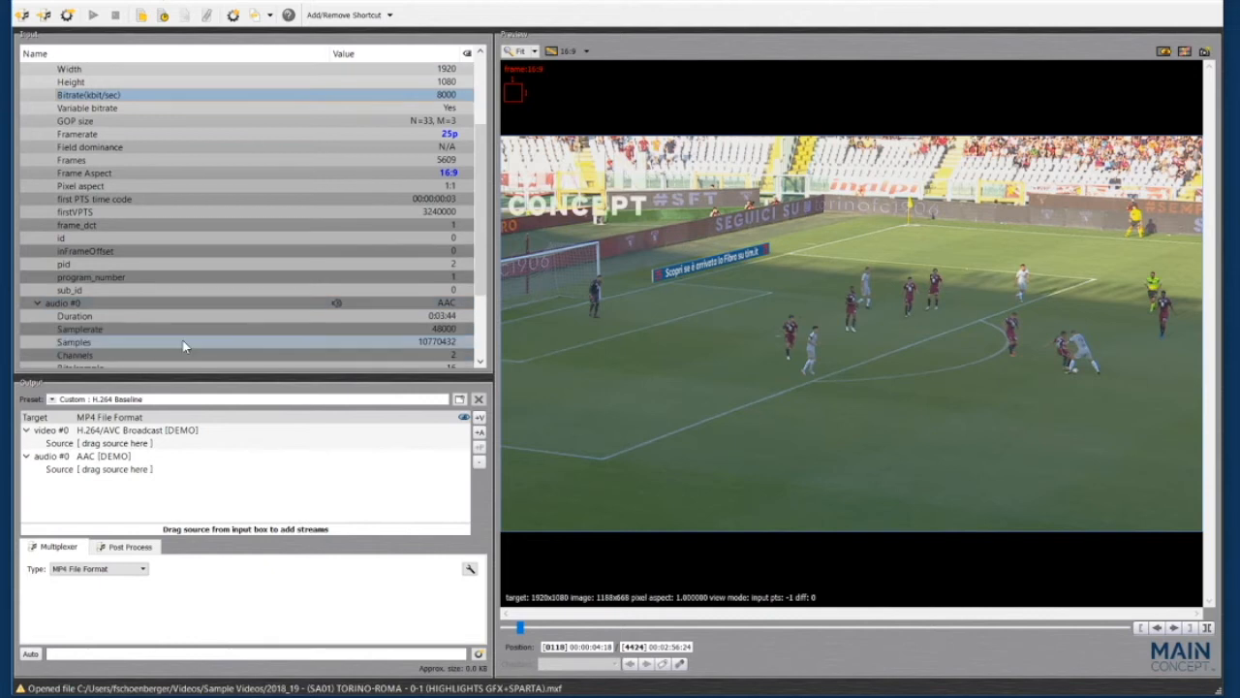
left_click(180, 307)
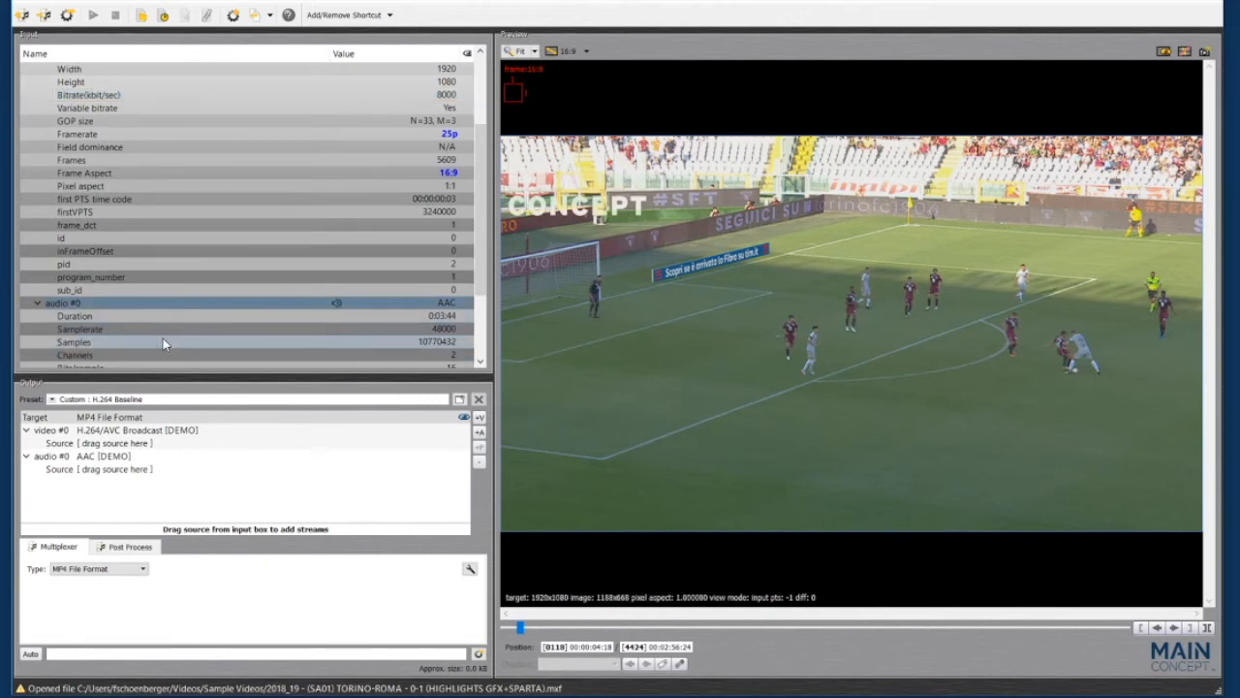
left_click(163, 329)
scroll(162, 328, "down", 2)
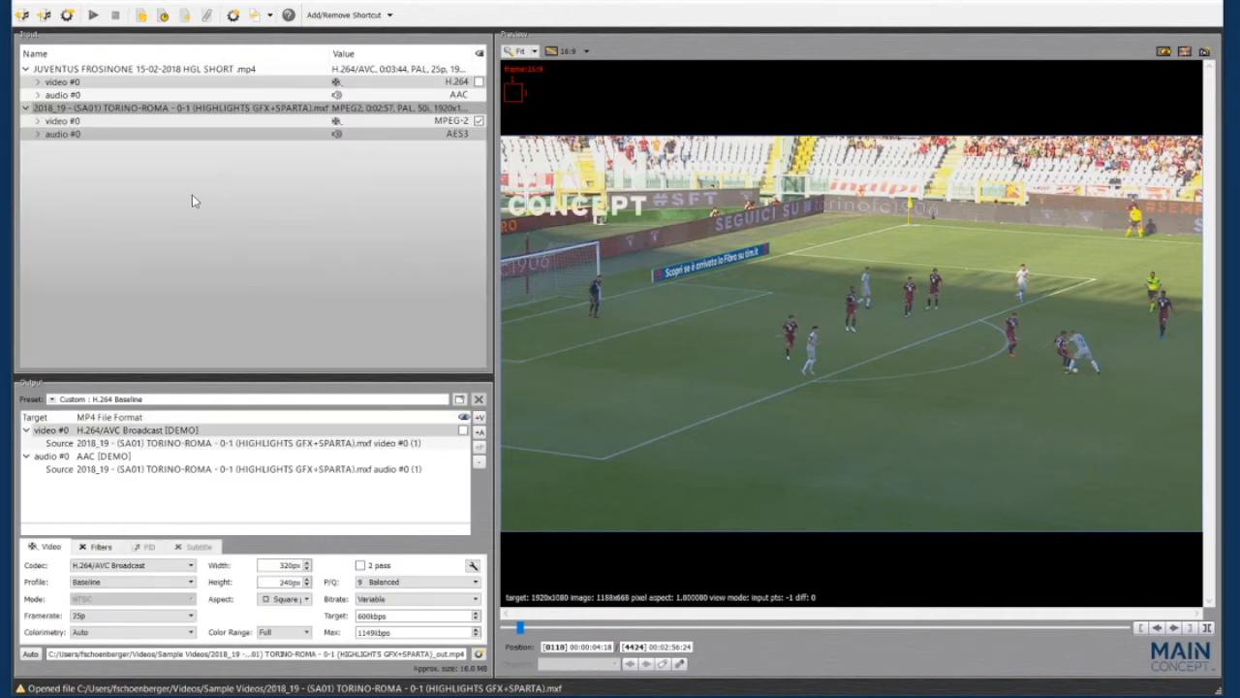
Step: Assign the TORINO-ROMA clip as the output's source and apply the Sony XAVC Long GOP 4K preset
left_click(95, 109)
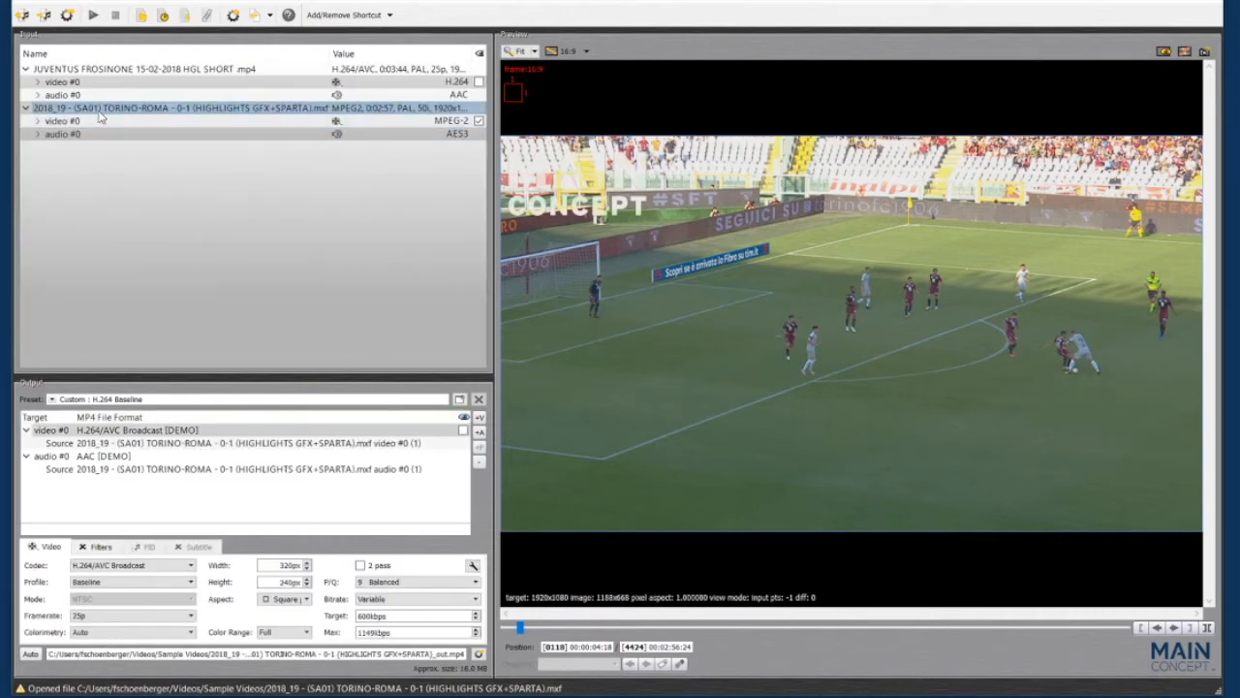
left_click_drag(95, 109, 123, 443)
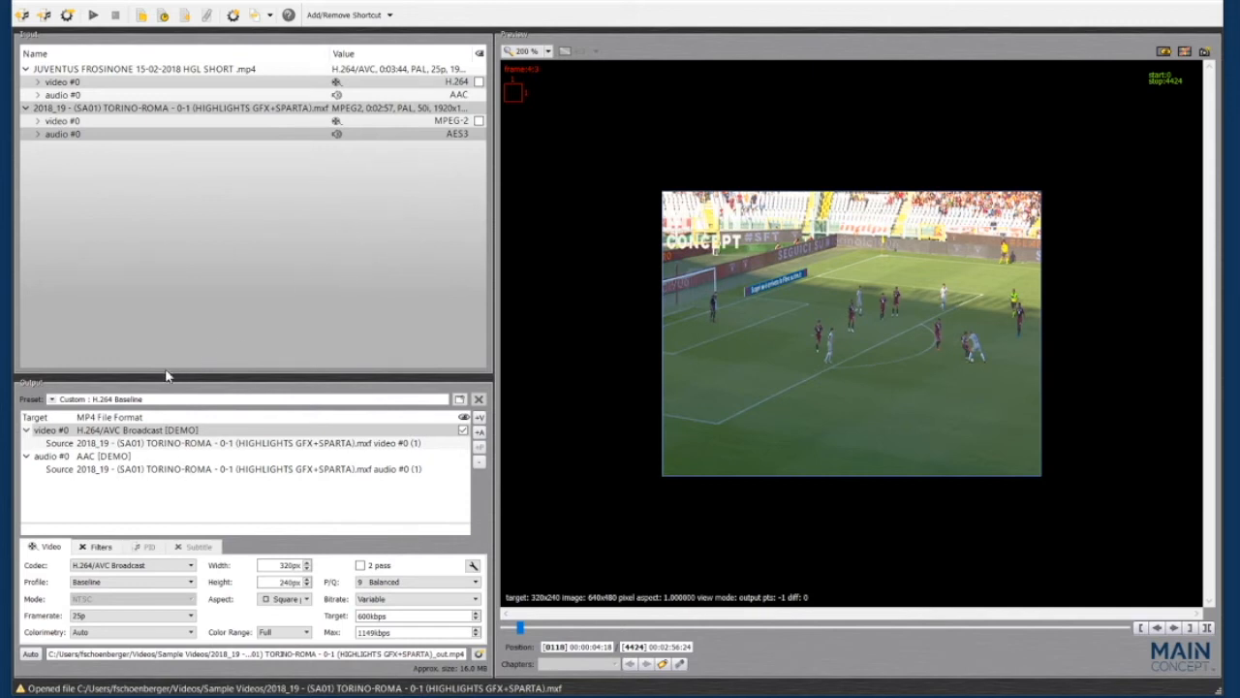
left_click(151, 400)
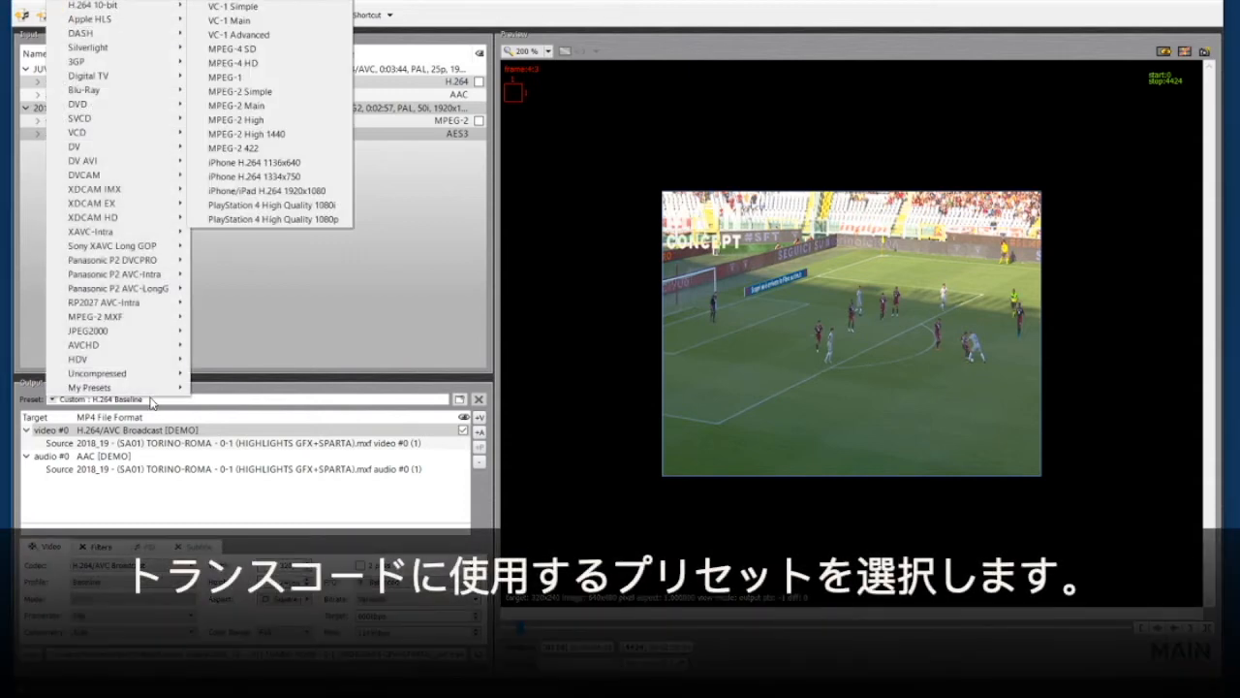
mouse_move(97, 251)
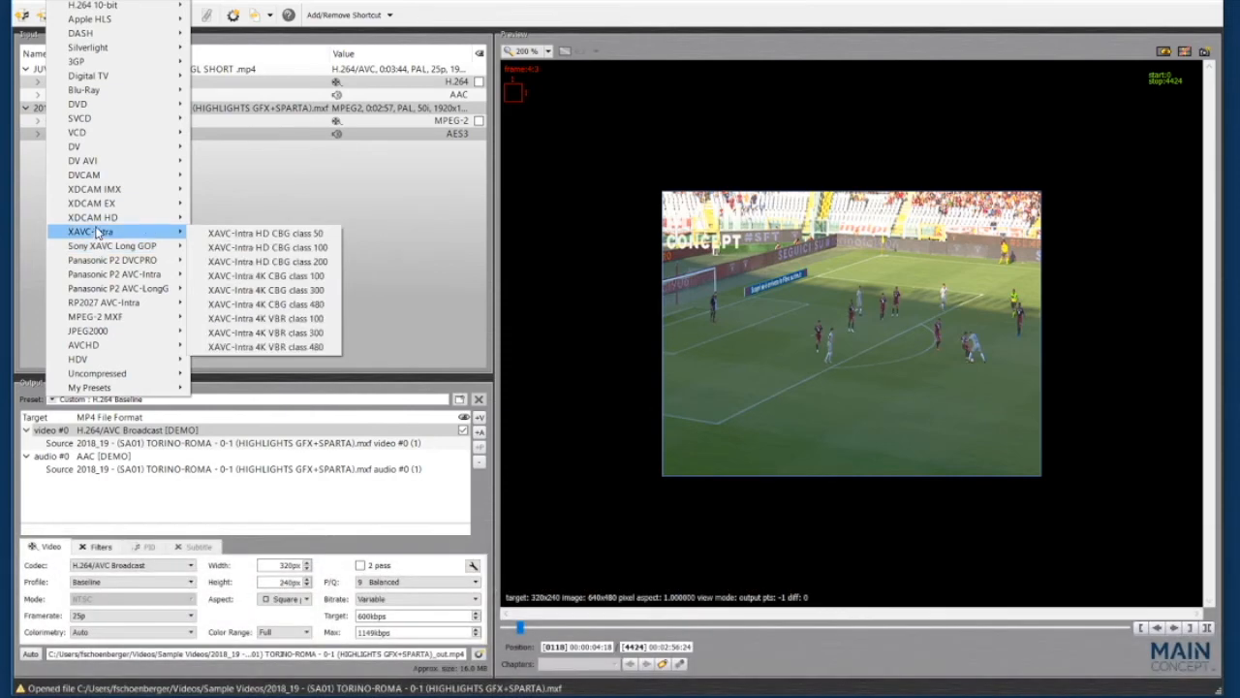
mouse_move(94, 209)
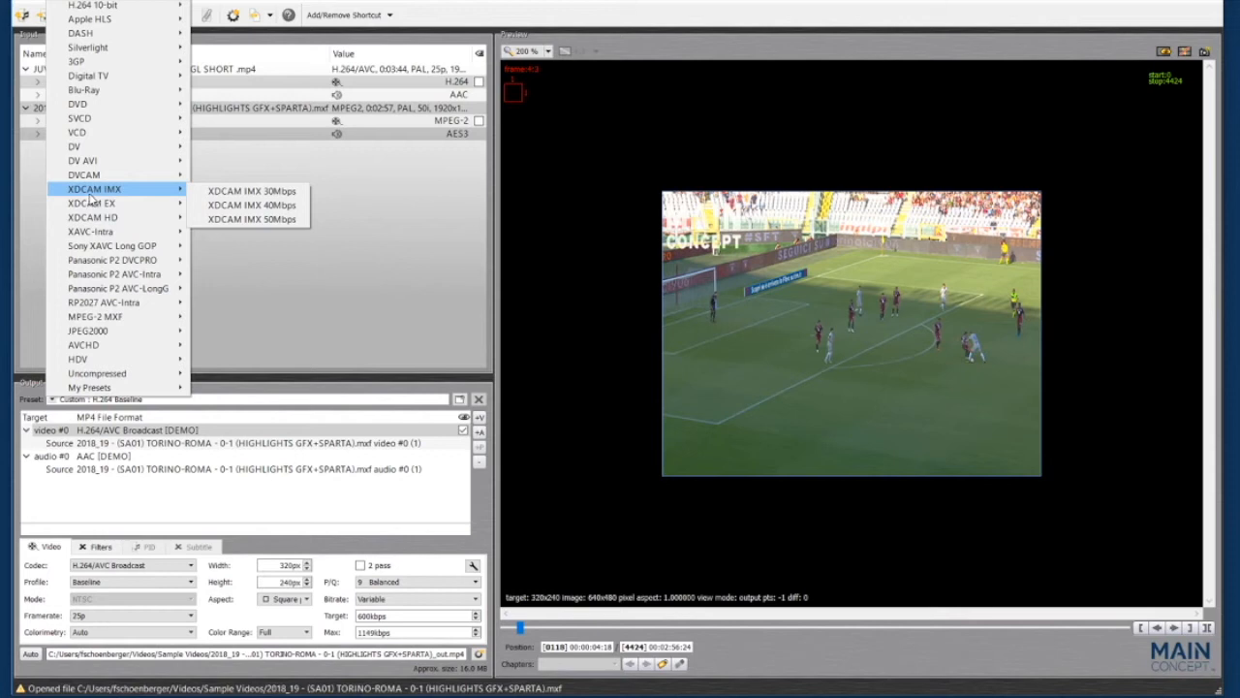
mouse_move(85, 111)
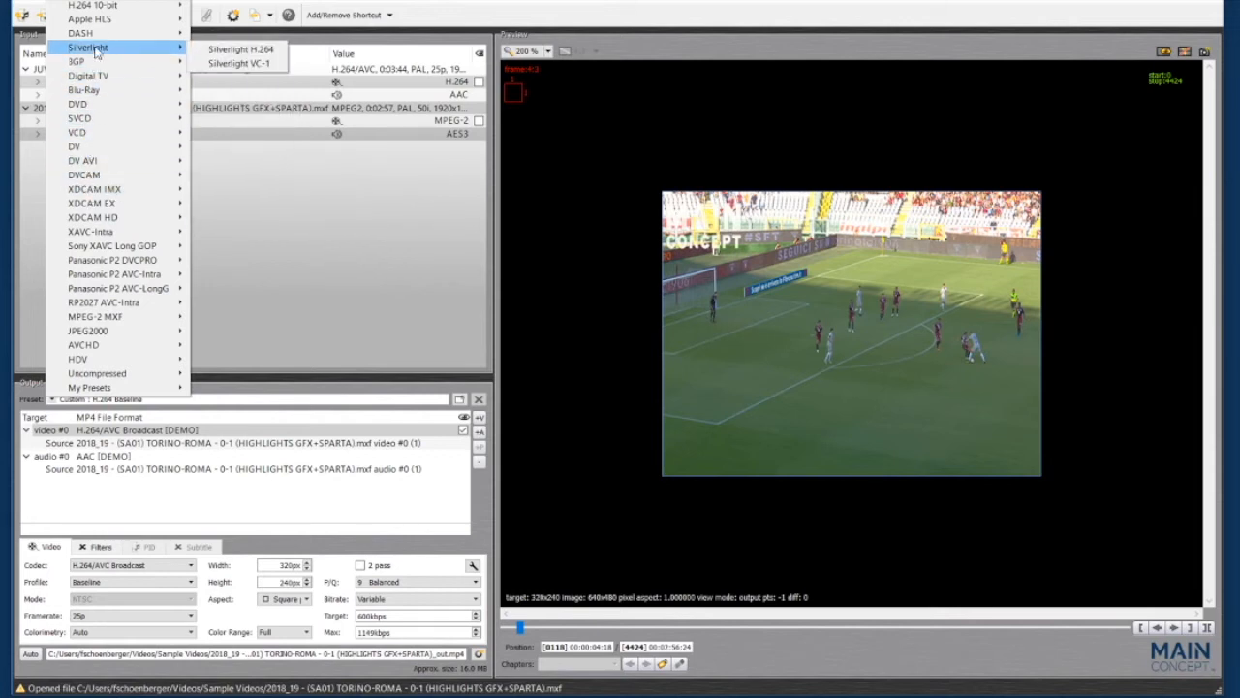
mouse_move(97, 34)
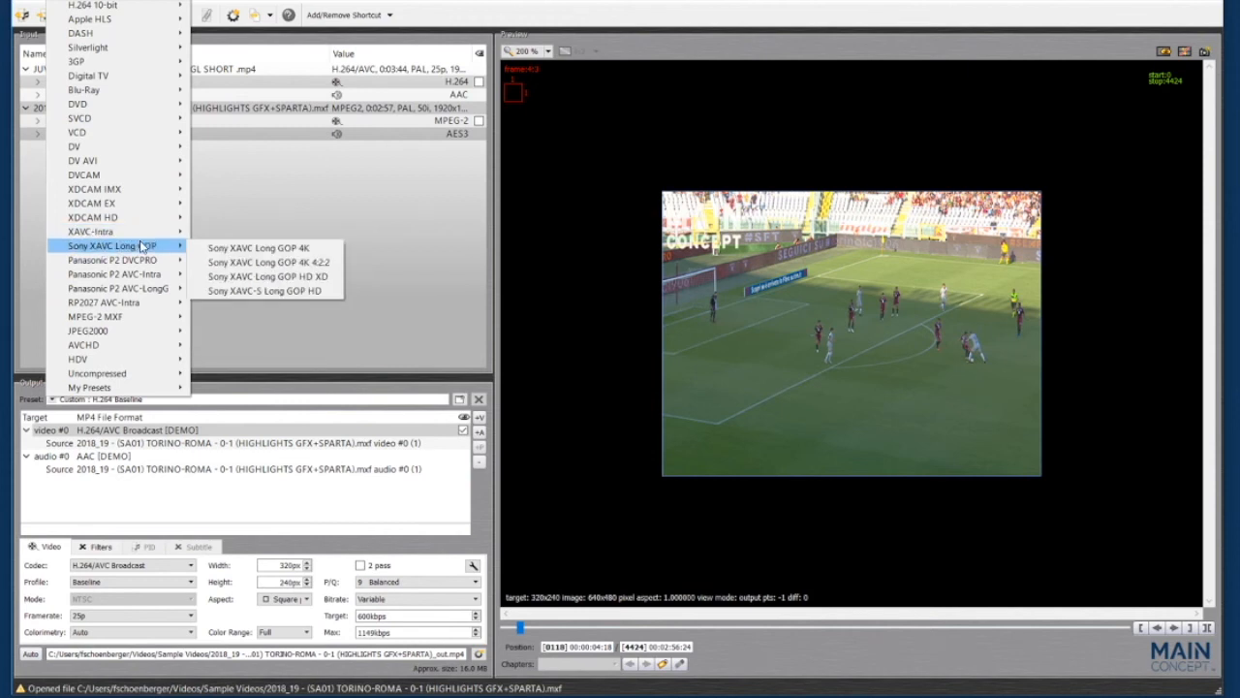
left_click(215, 251)
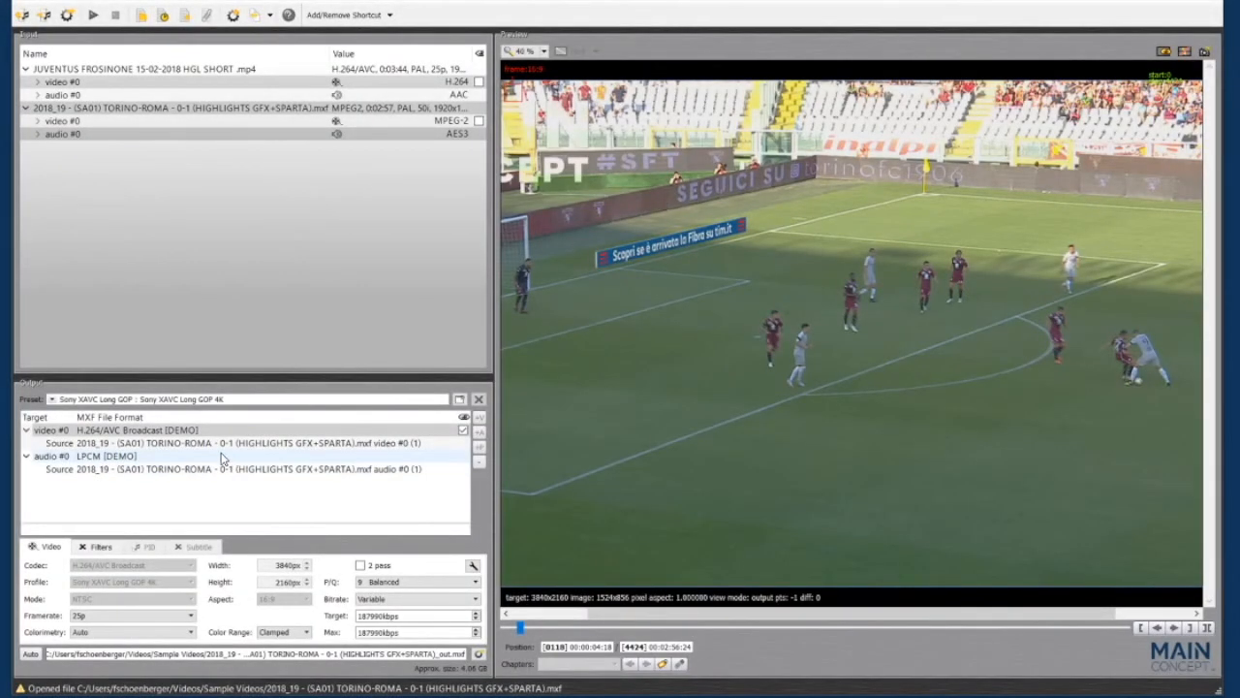
Step: Review the output's H.264/AVC Broadcast video, LPCM audio and MXF multiplexer settings
left_click(216, 453)
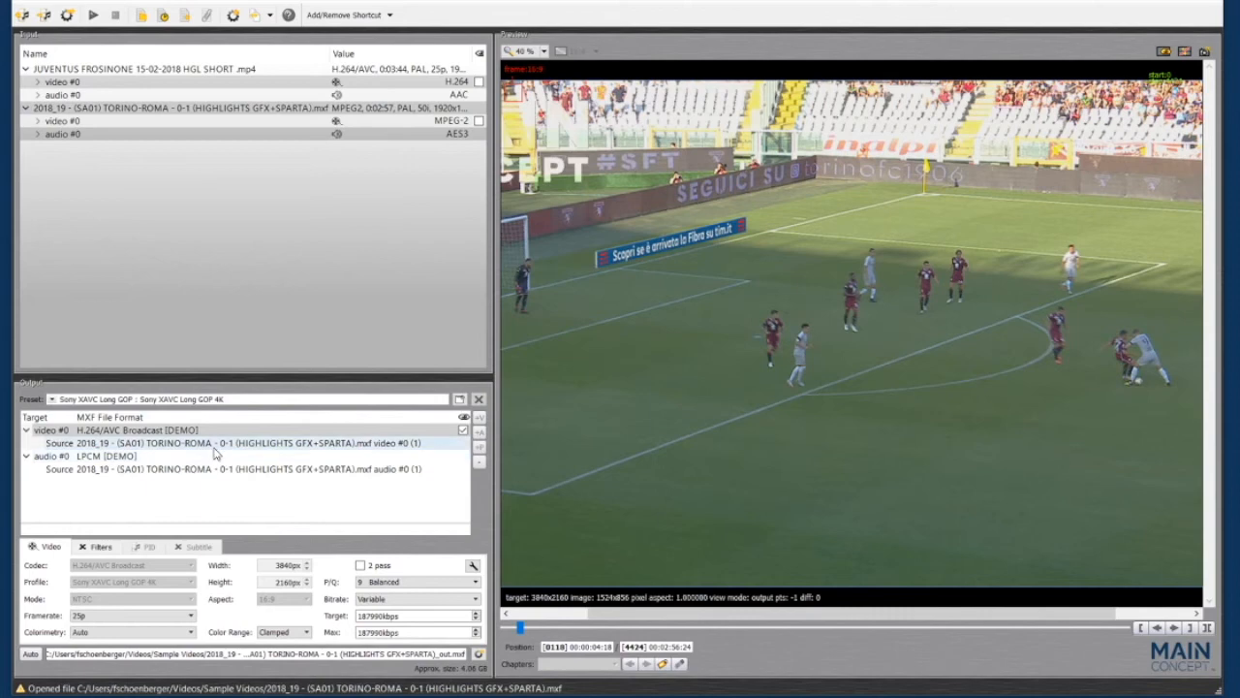
left_click(174, 430)
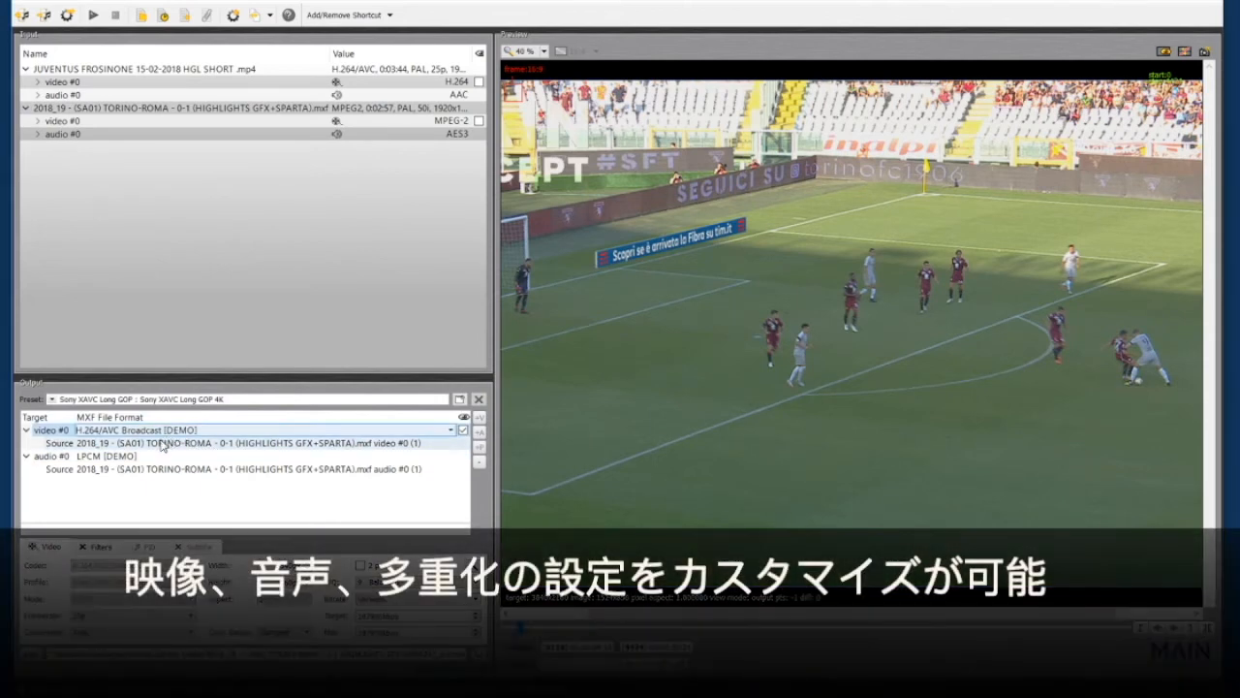
left_click(132, 457)
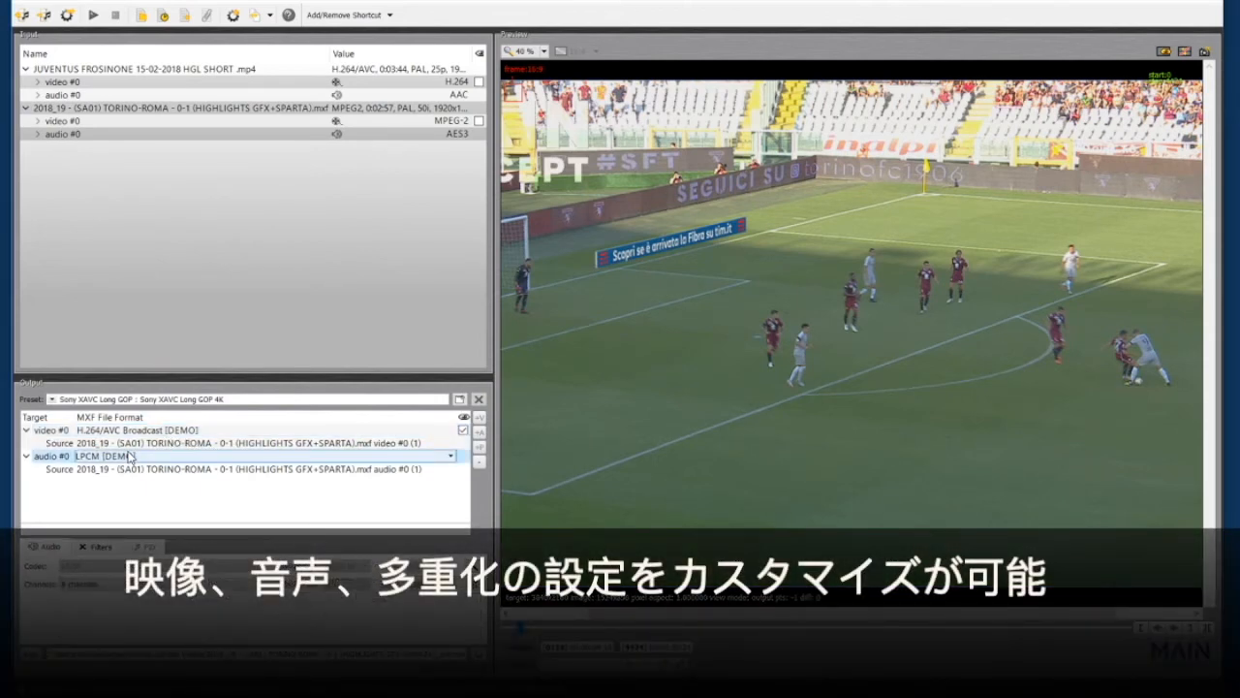
left_click(111, 419)
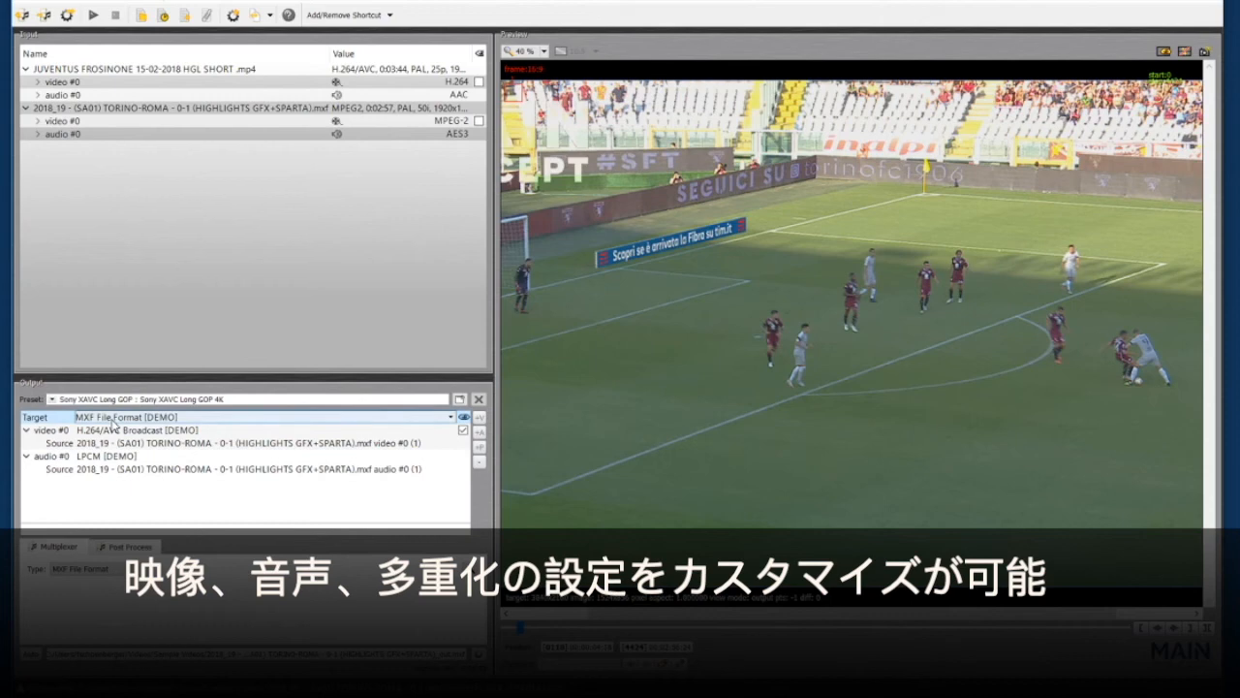
left_click(101, 434)
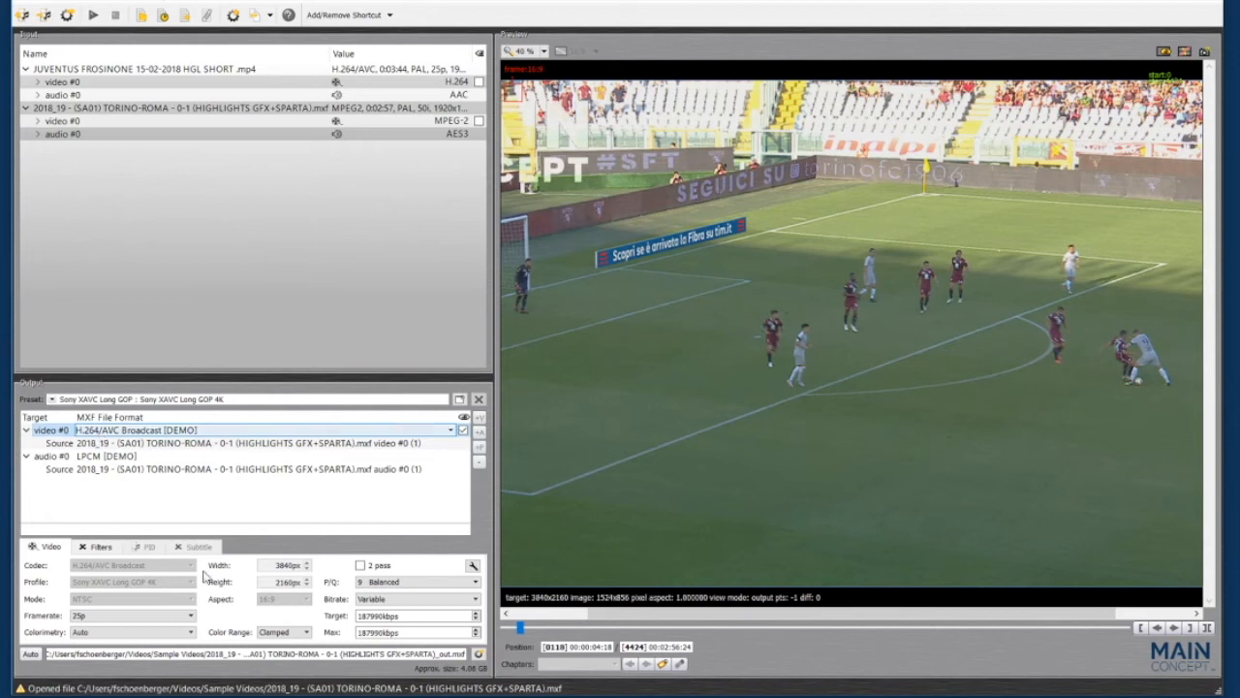
Step: Set the output file to TCS_tutorial_out.mxf in the Videos > HDR folder and start the transcode
left_click(478, 655)
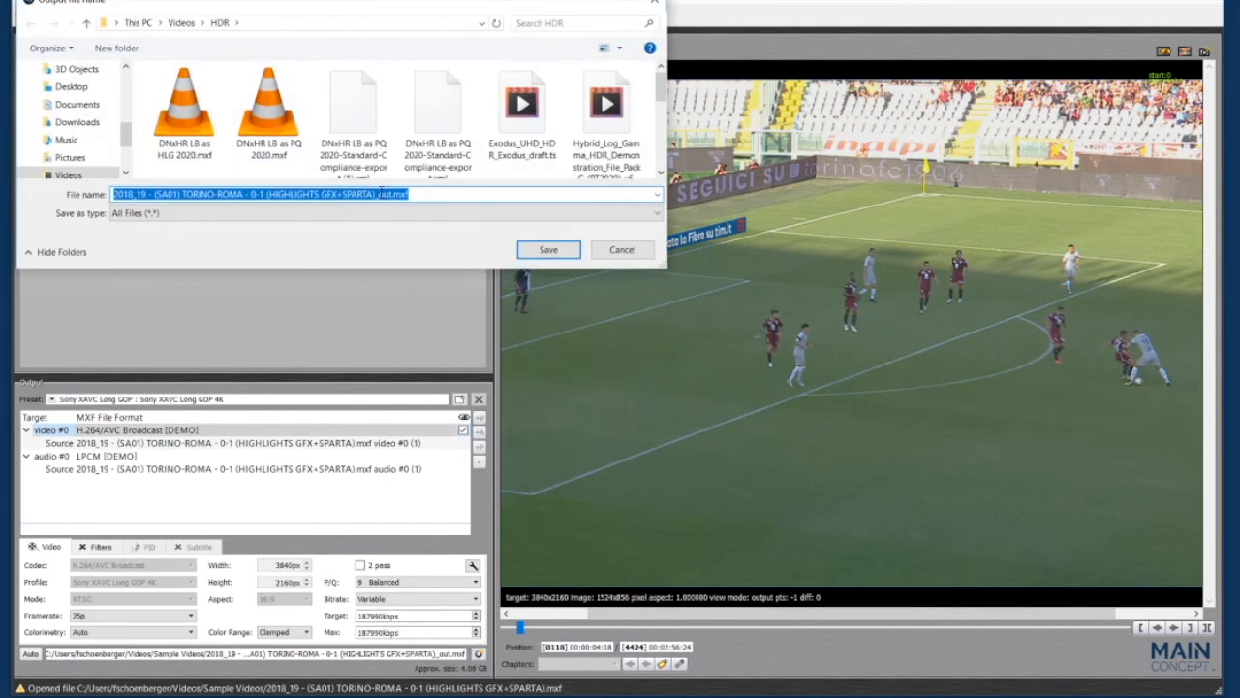
left_click(377, 194)
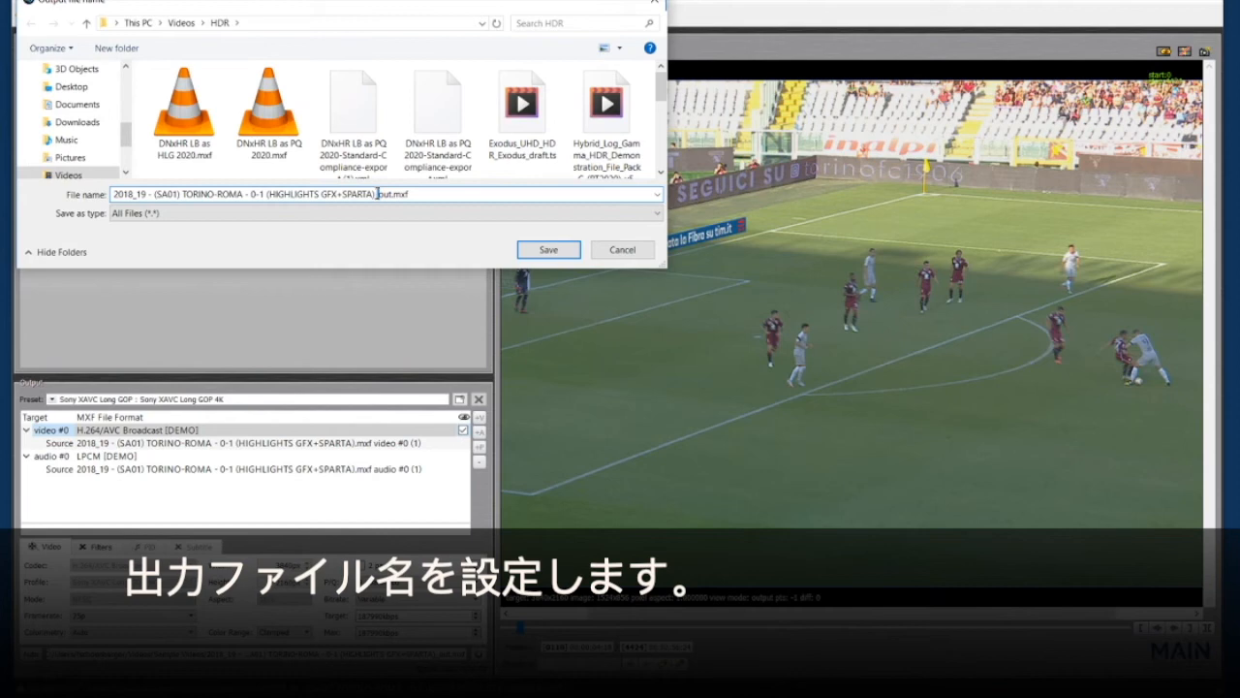
key("shift+Home")
type("TC")
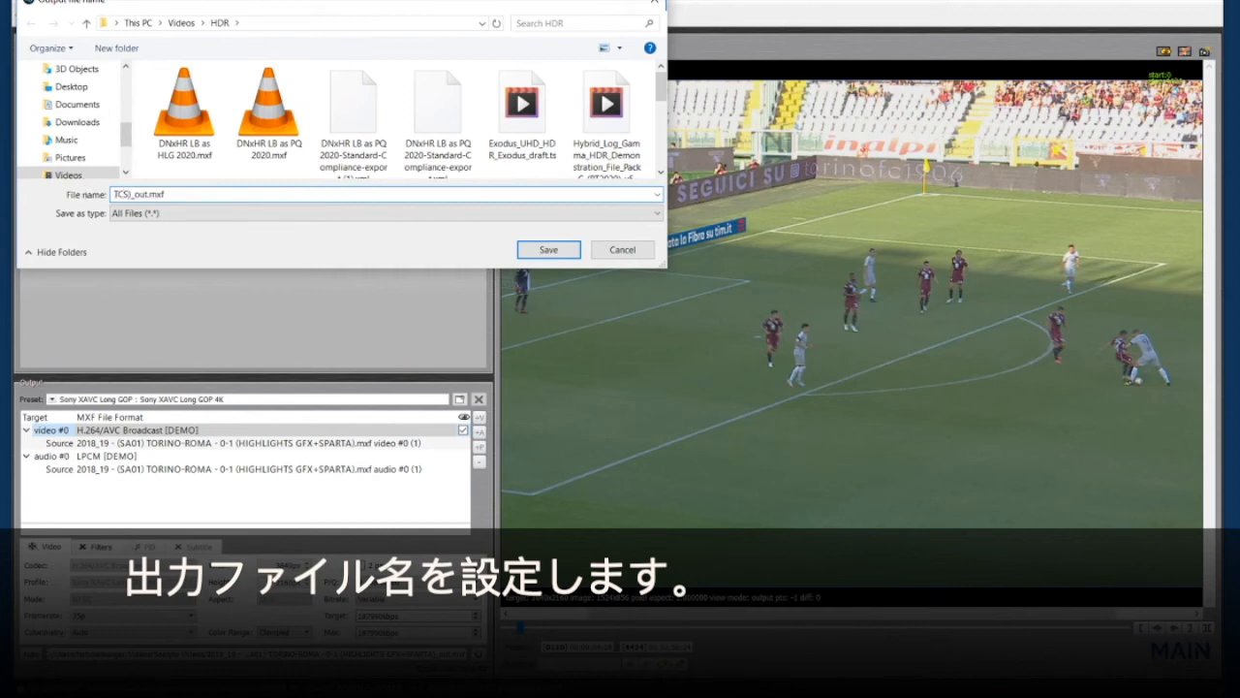
type("_tutorial")
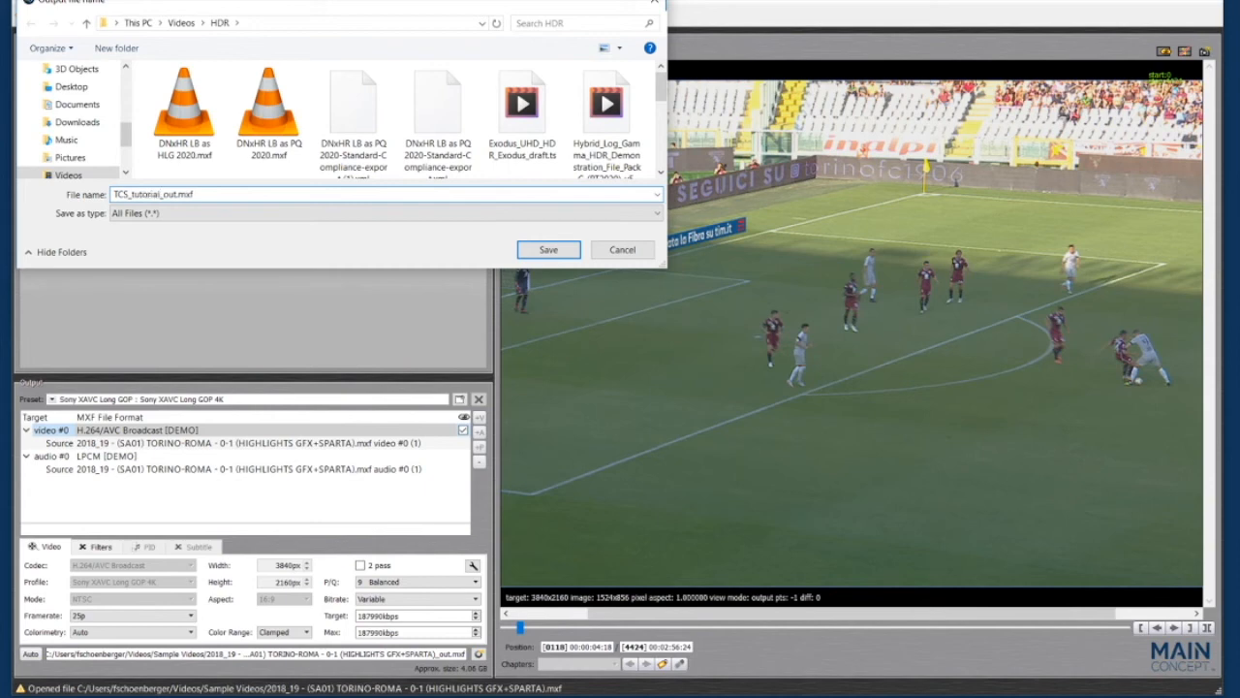
left_click(531, 249)
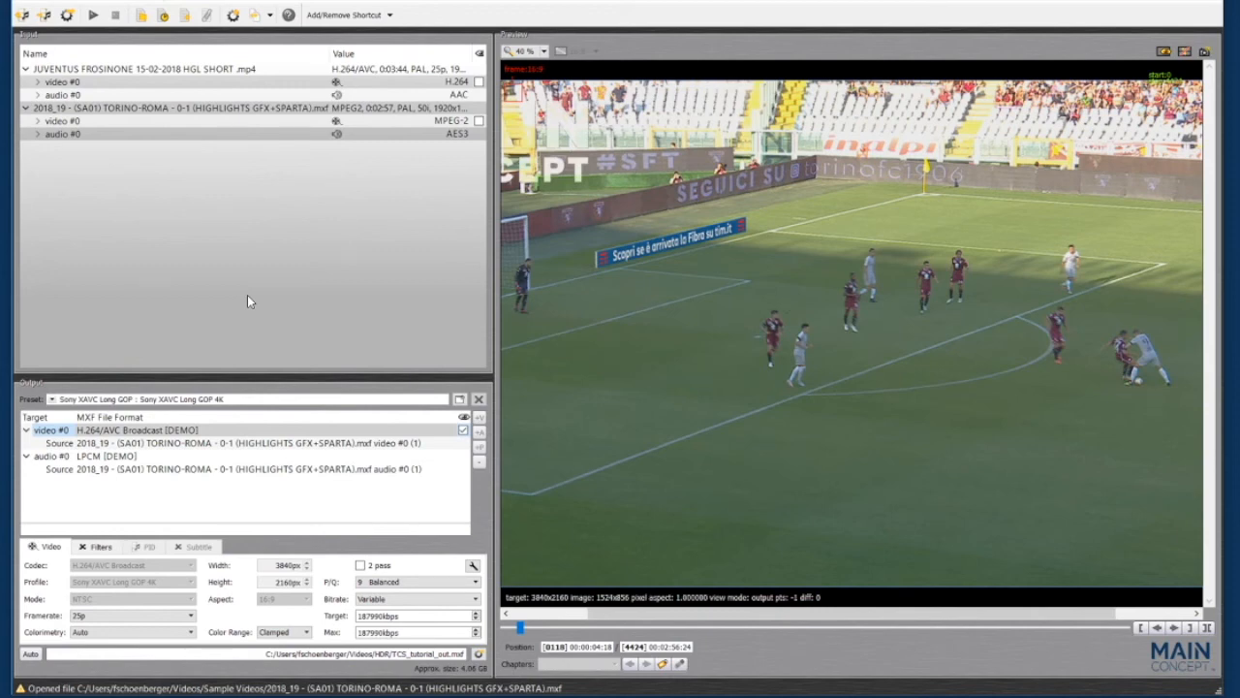
left_click(93, 17)
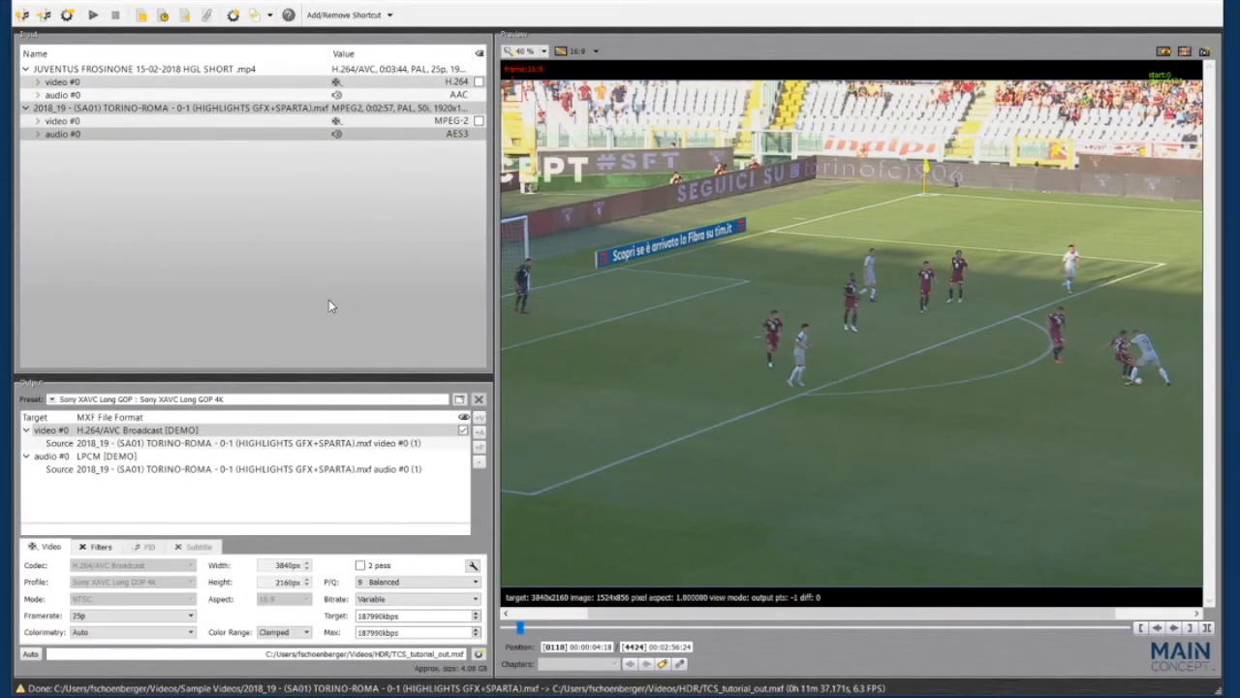
Step: Play the transcoded output file in the built-in player and pause it at about 9 seconds
left_click(98, 2)
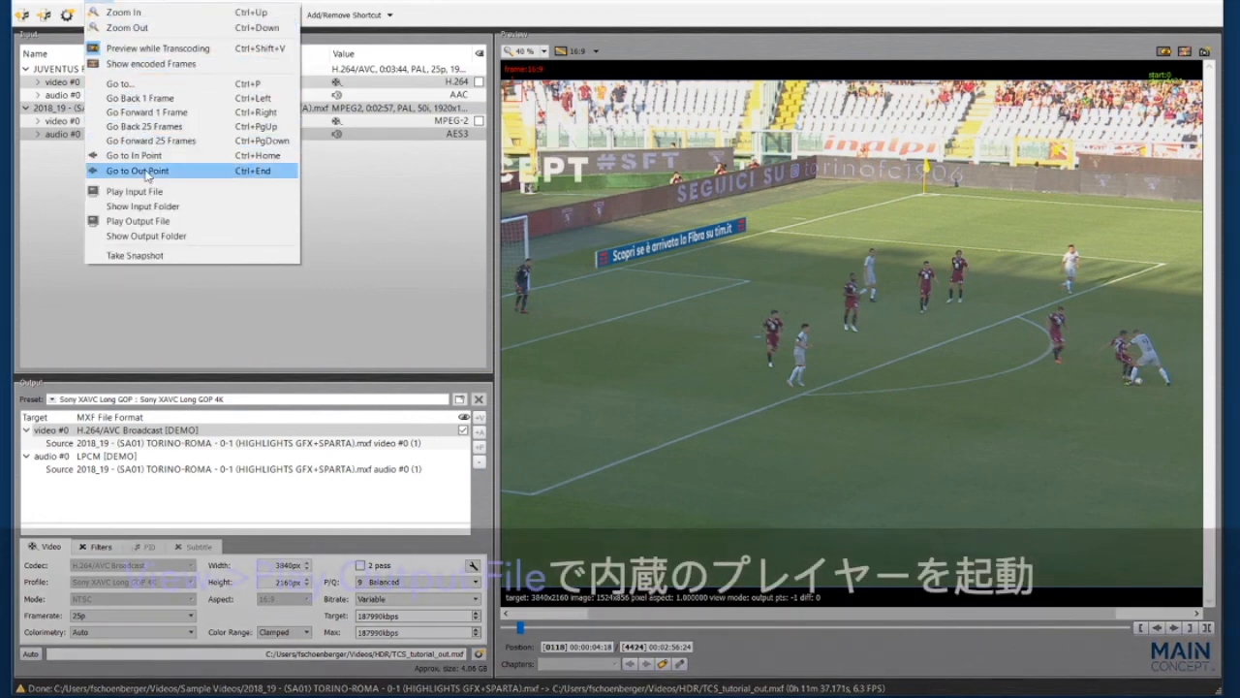
left_click(139, 223)
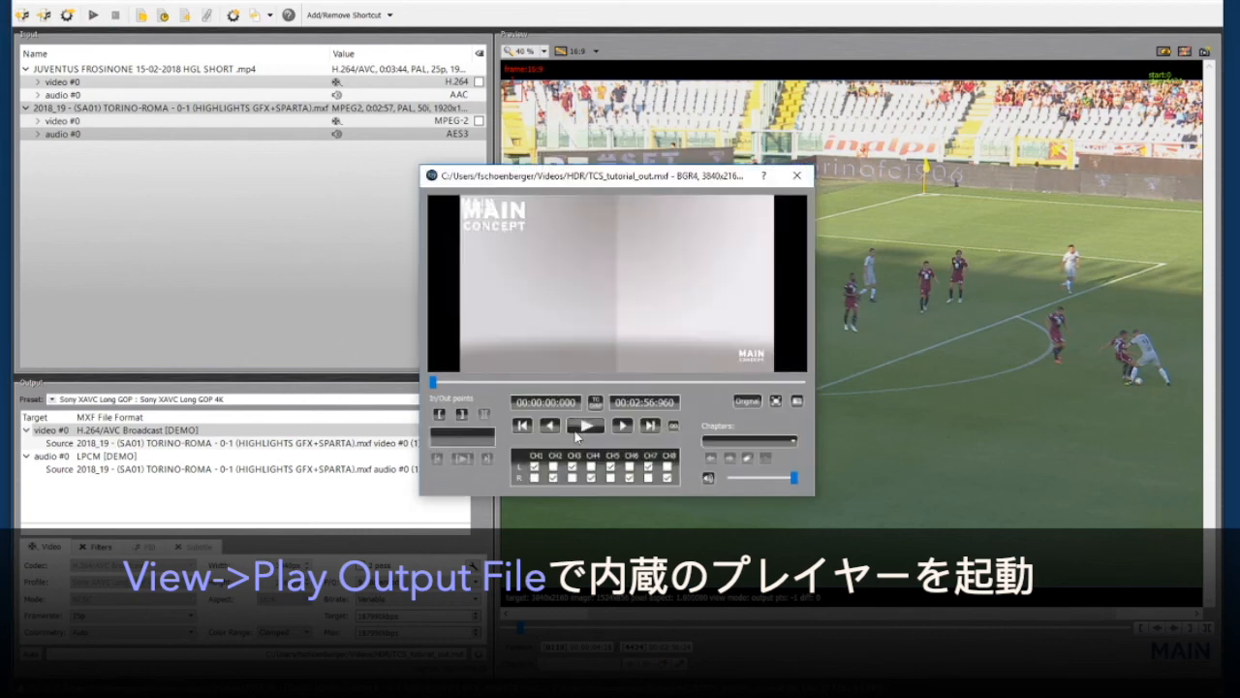
left_click(585, 426)
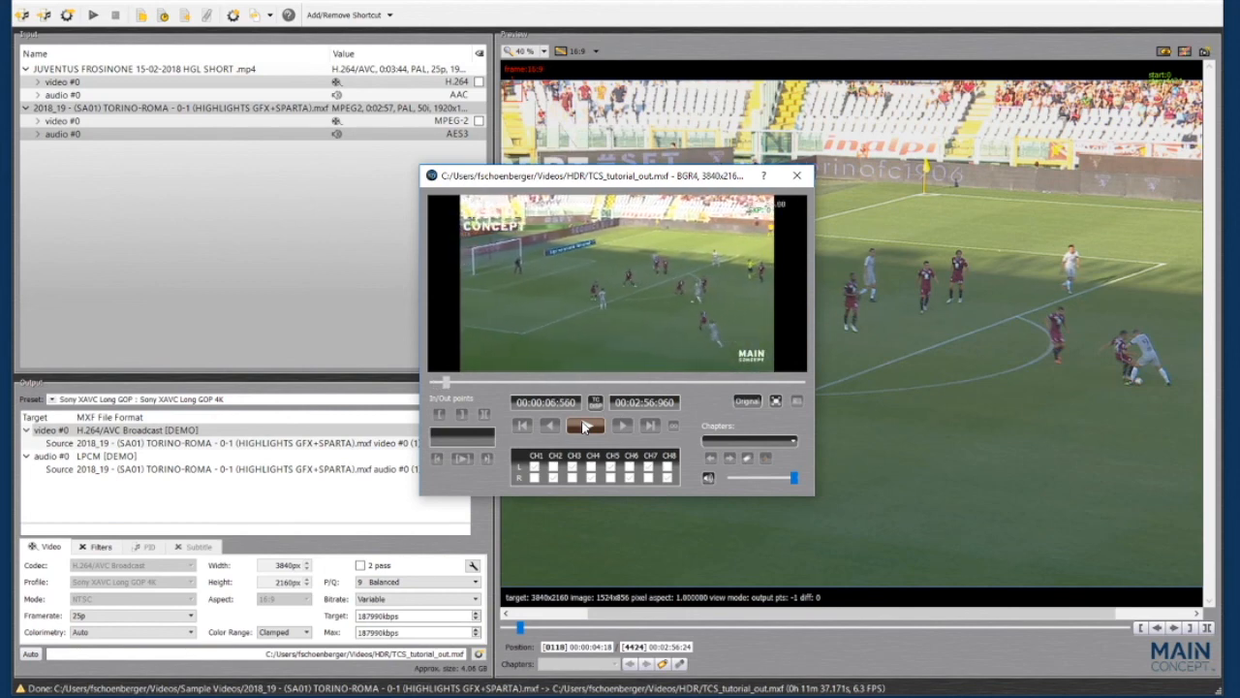
left_click(585, 427)
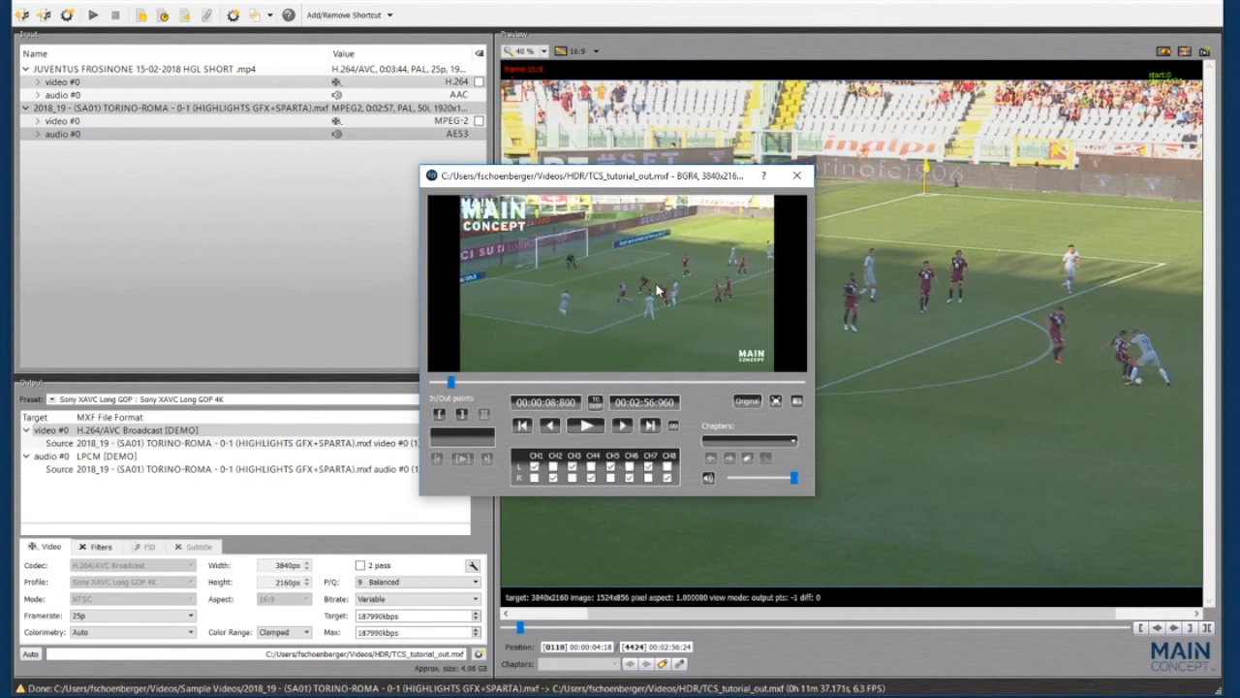